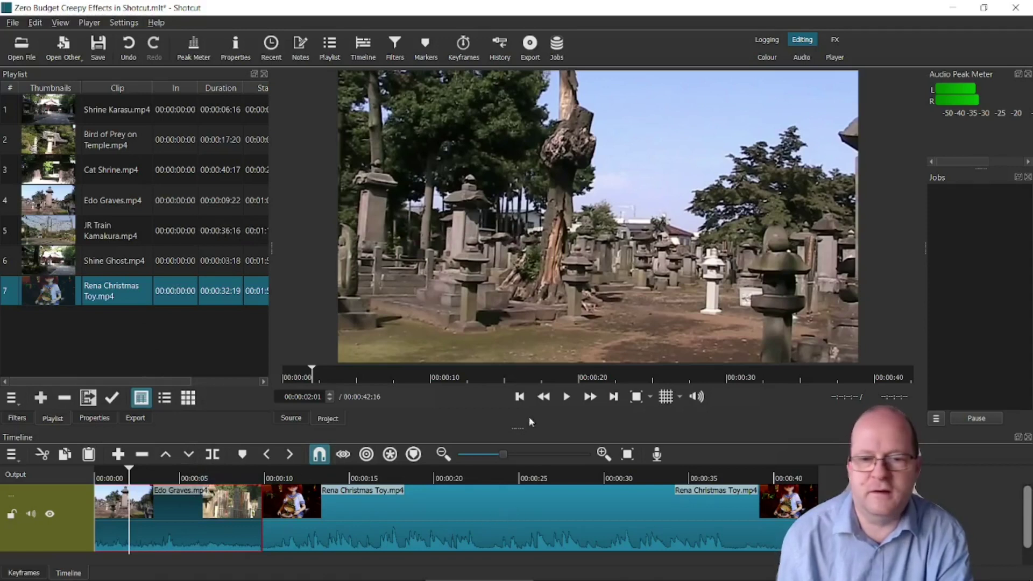
# Step: Preview the Edo Graves footage, then add a Colour Grading filter from Favourites to it
pyautogui.click(566, 397)
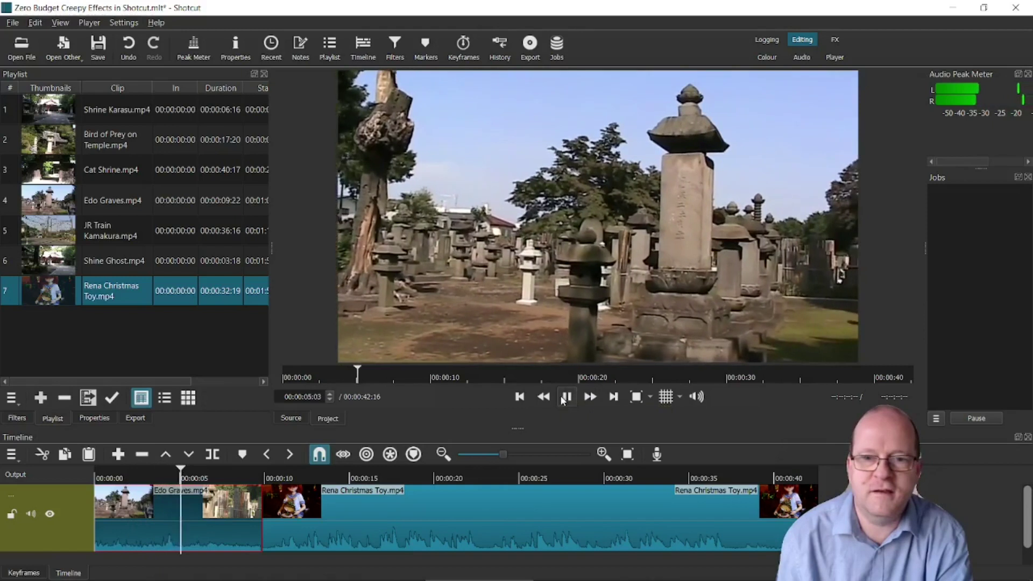
pyautogui.click(565, 398)
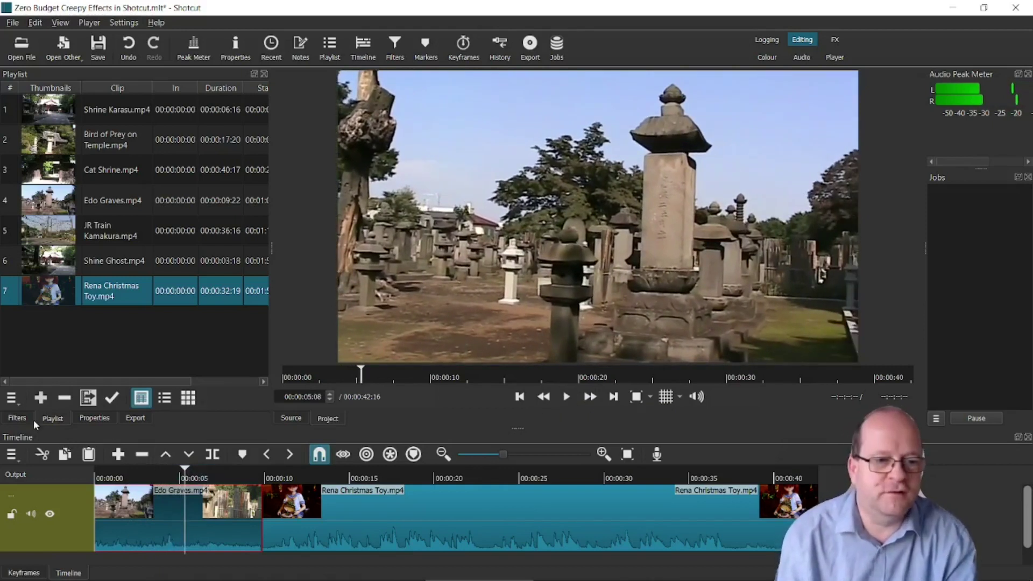
pyautogui.click(17, 418)
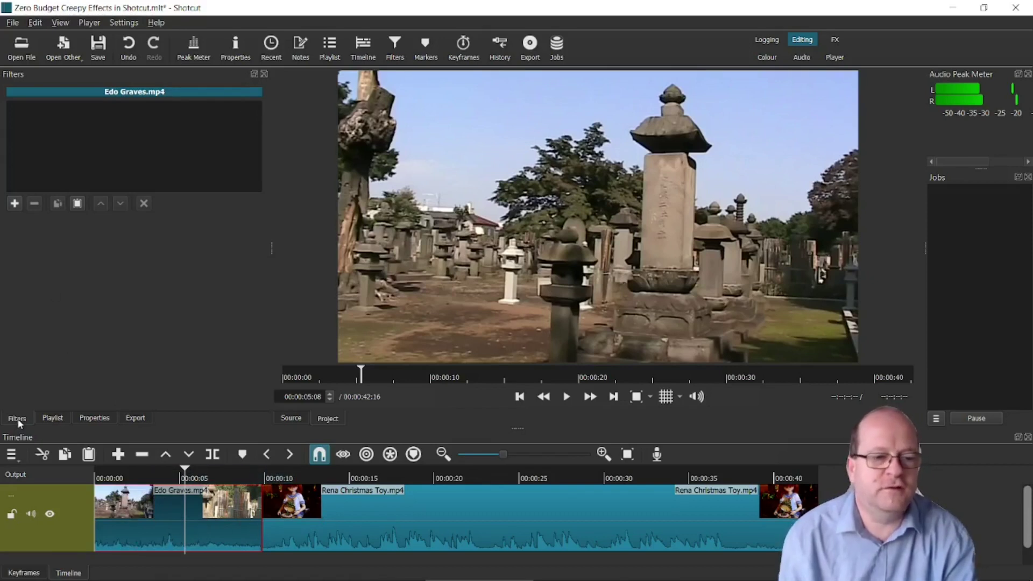
pyautogui.click(14, 205)
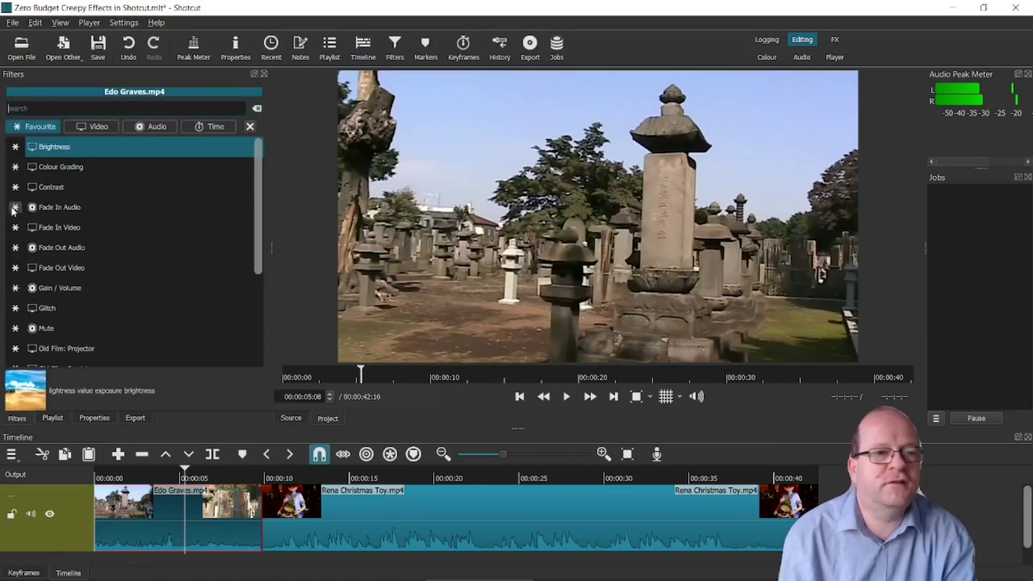
pyautogui.click(81, 170)
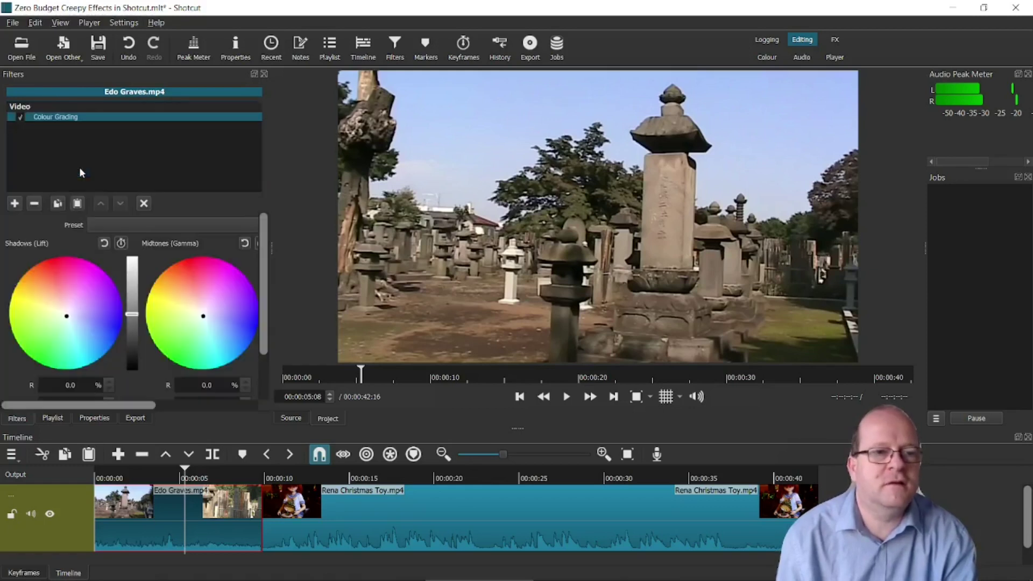
pyautogui.click(317, 375)
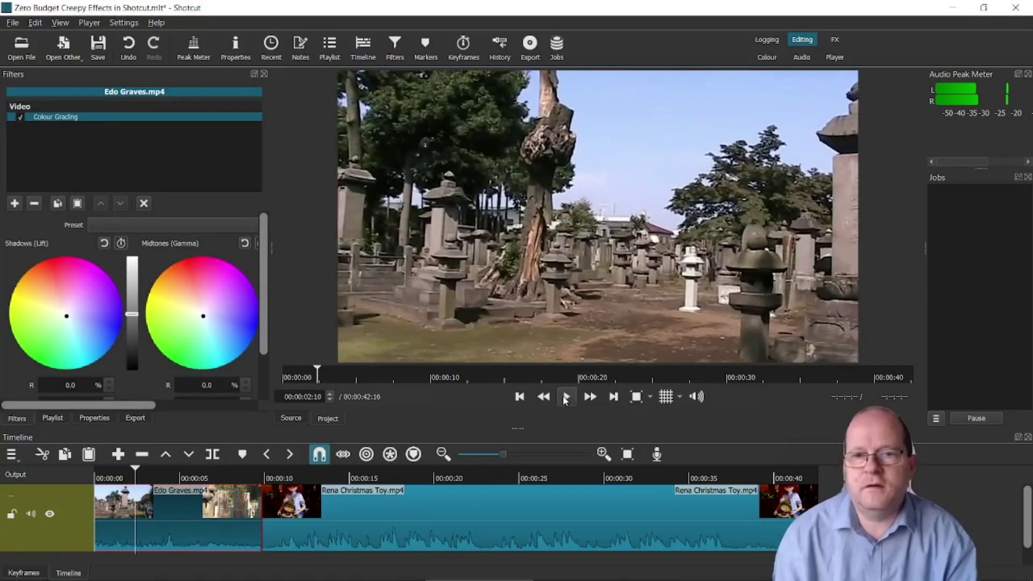
# Step: Shift Shadows toward blue (red -59.3%) and Midtones red to -10.3%, then preview the result
pyautogui.click(565, 397)
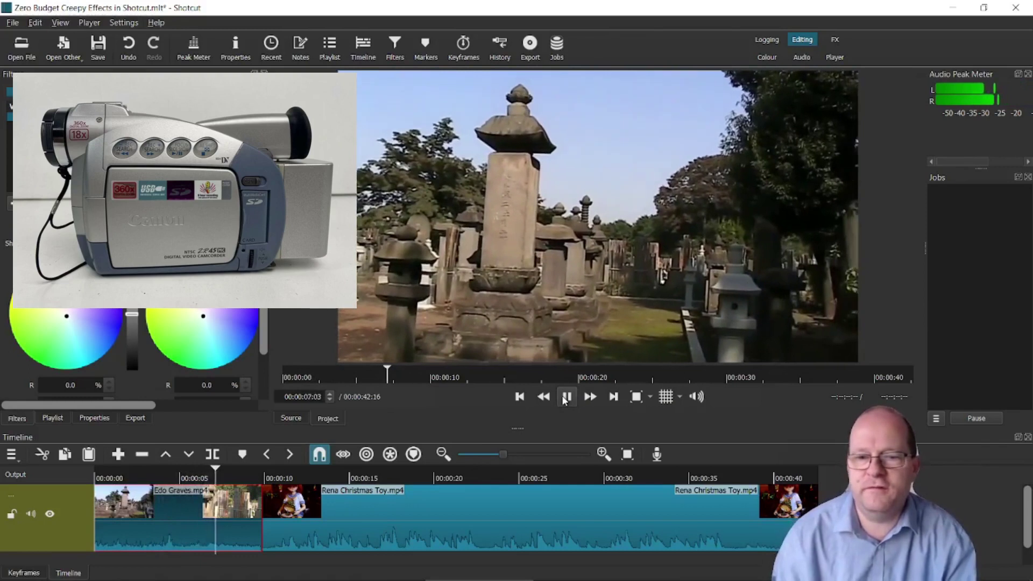
pyautogui.click(565, 397)
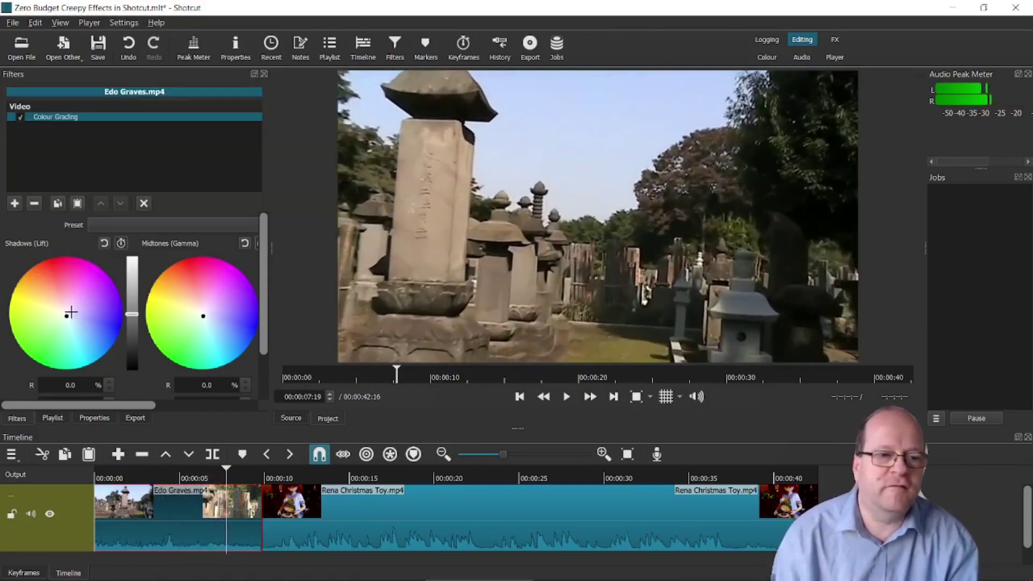
pyautogui.moveTo(67, 315)
pyautogui.mouseDown()
pyautogui.moveTo(96, 323)
pyautogui.moveTo(79, 321)
pyautogui.mouseUp()
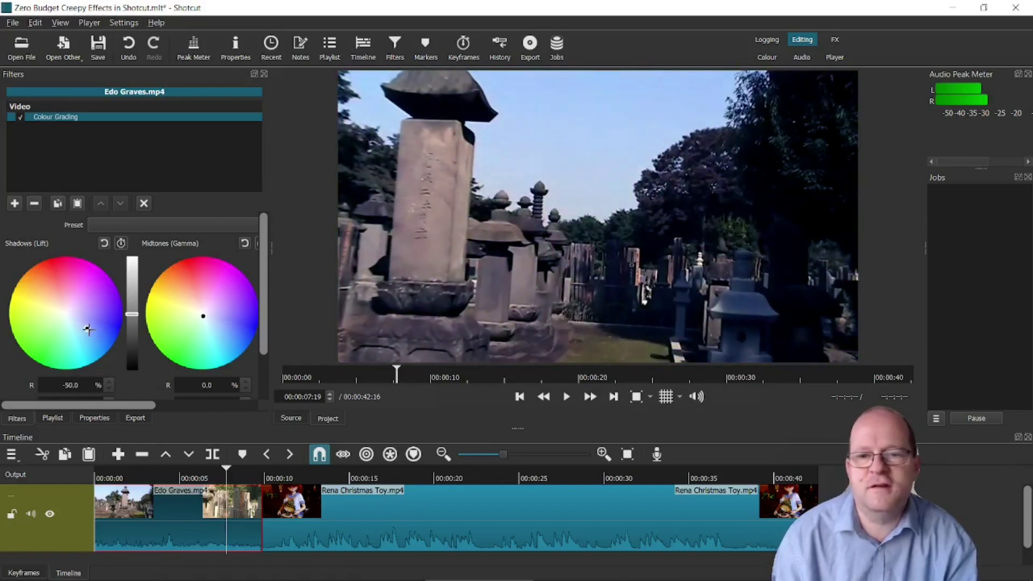
pyautogui.moveTo(83, 324); pyautogui.dragTo(81, 327)
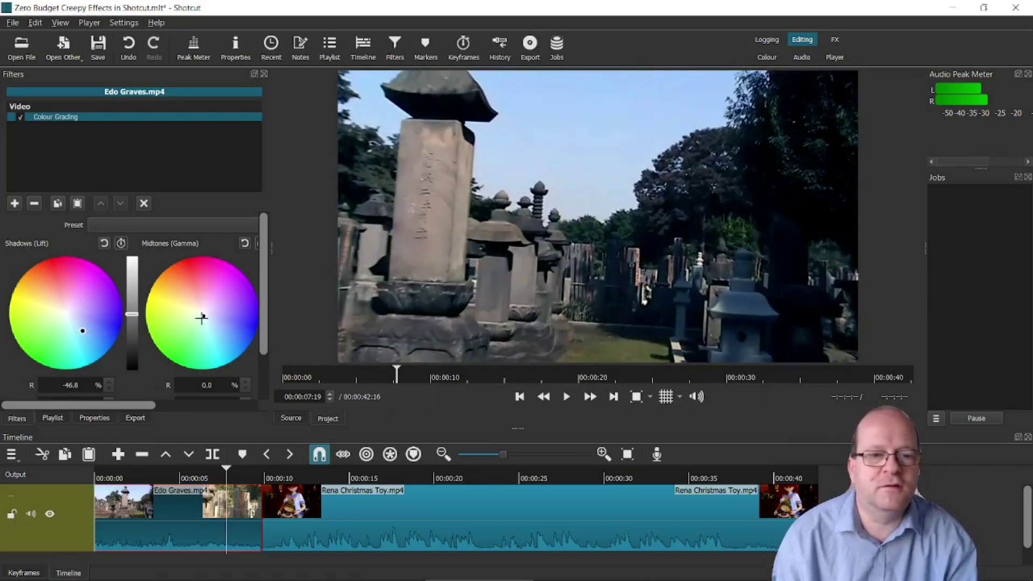
pyautogui.moveTo(202, 315); pyautogui.dragTo(219, 316)
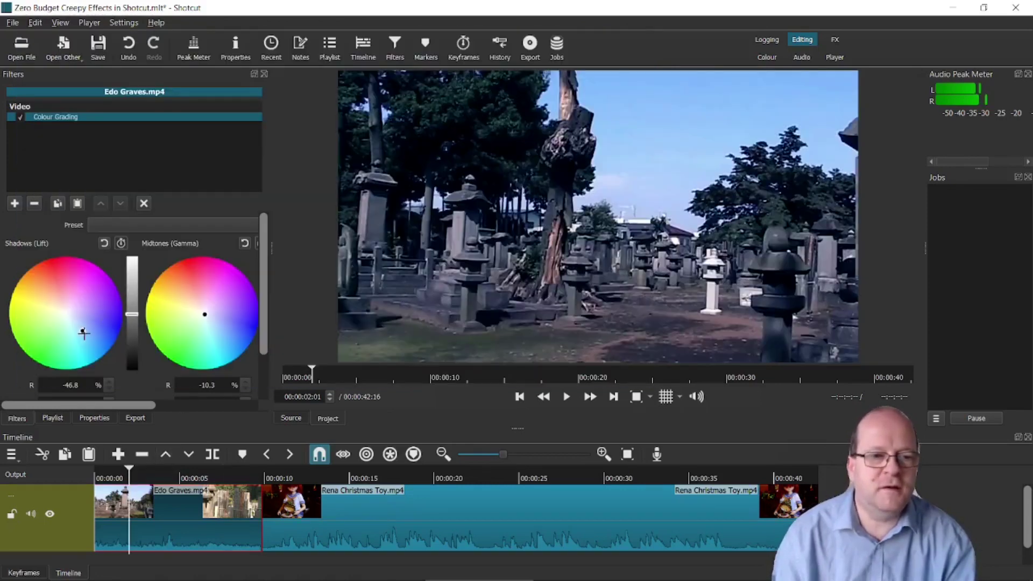
pyautogui.moveTo(86, 331); pyautogui.dragTo(89, 336)
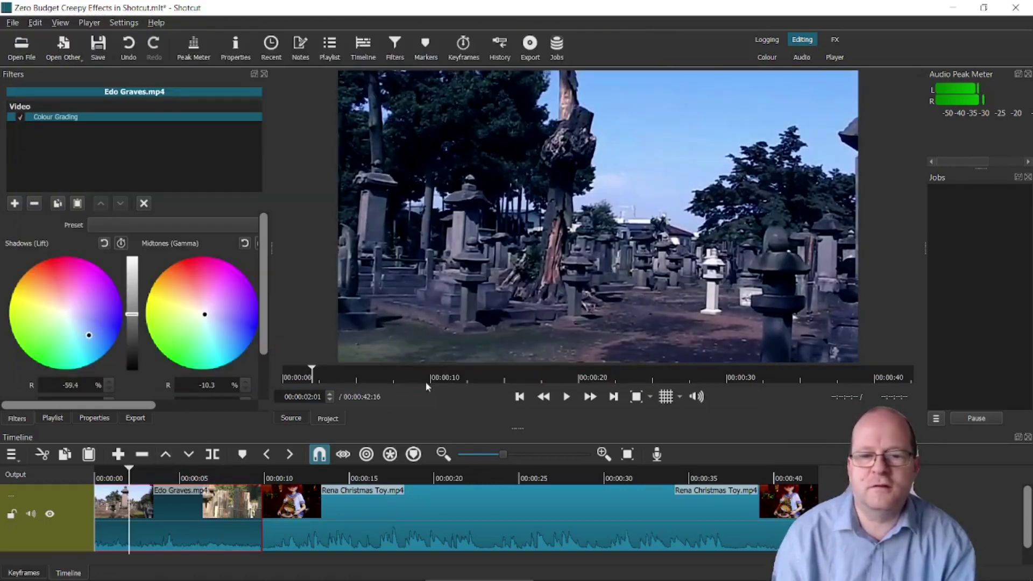
pyautogui.click(567, 396)
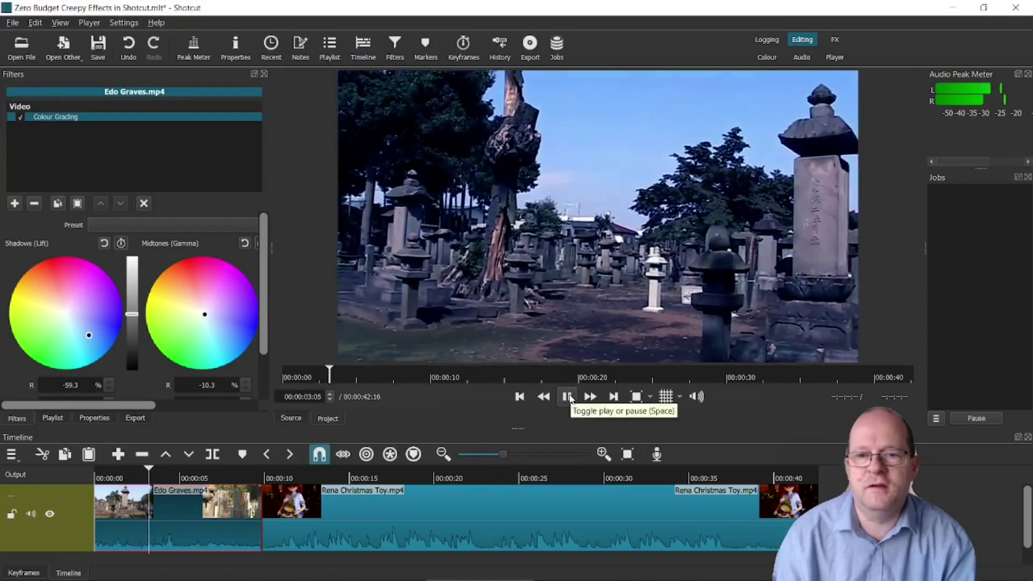
pyautogui.click(568, 396)
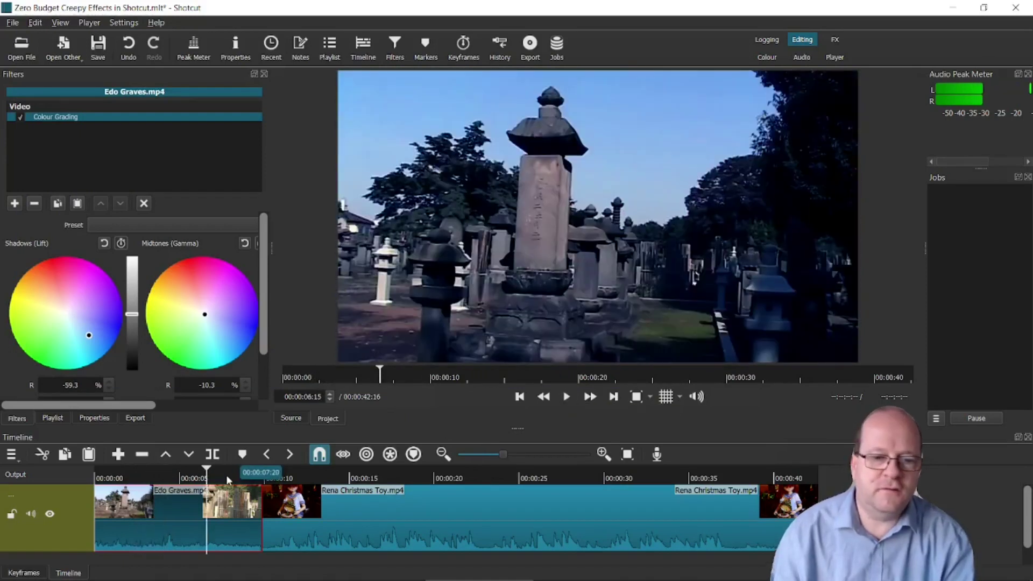
# Step: On the Rena Christmas Toy clip, set Midtones red to -56.2% and Shadows red to -24.9%
pyautogui.click(303, 476)
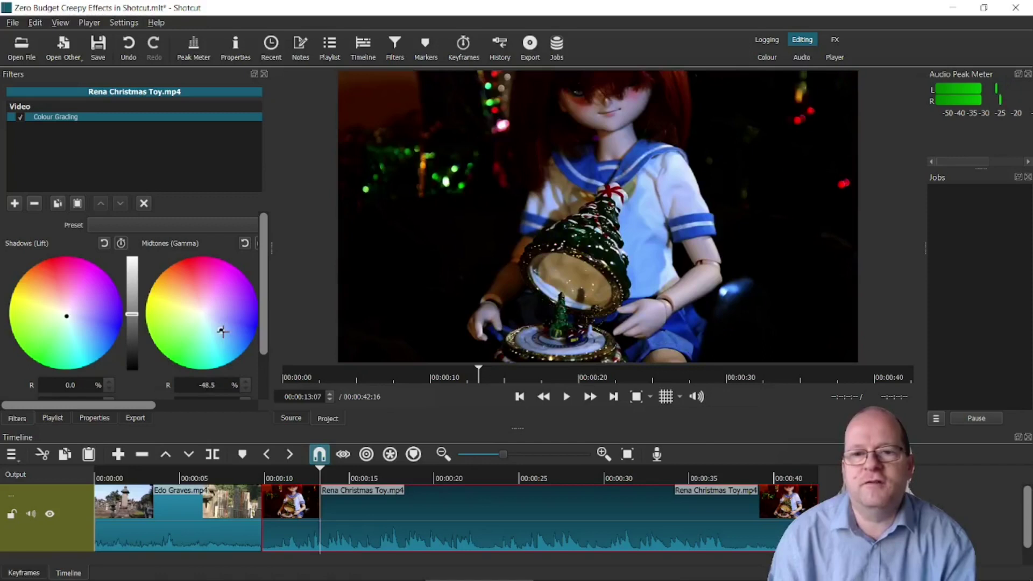
pyautogui.moveTo(224, 330); pyautogui.dragTo(227, 335)
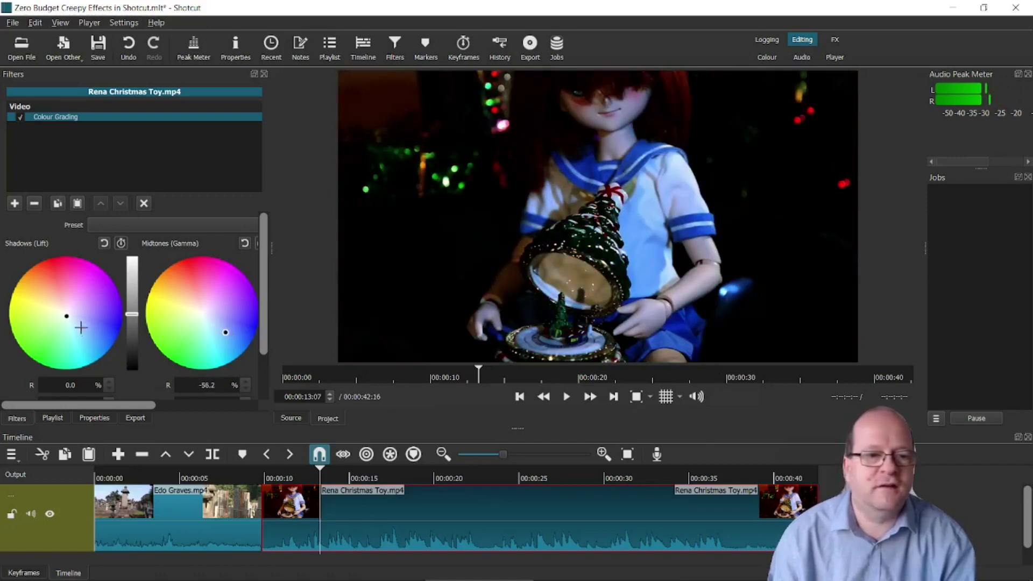
pyautogui.moveTo(65, 318); pyautogui.dragTo(75, 300)
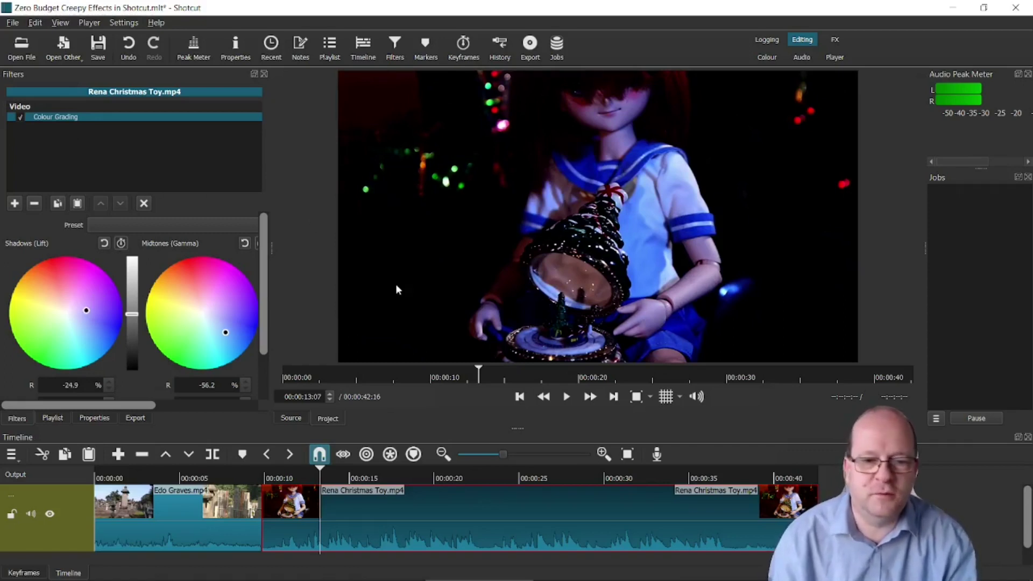
pyautogui.click(166, 478)
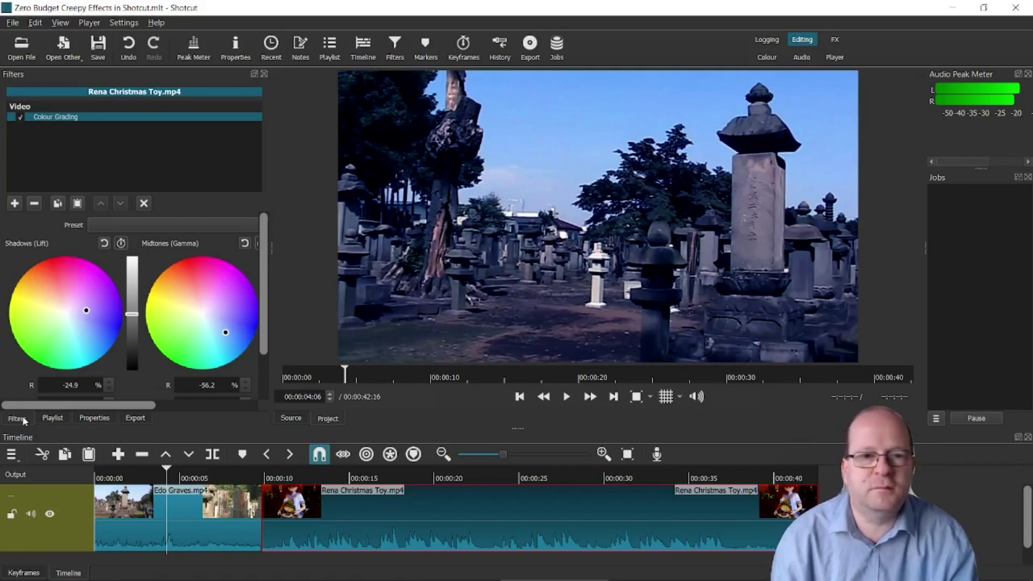
# Step: Add the Glitch filter from Favourites to the Rena Christmas Toy clip
pyautogui.click(15, 204)
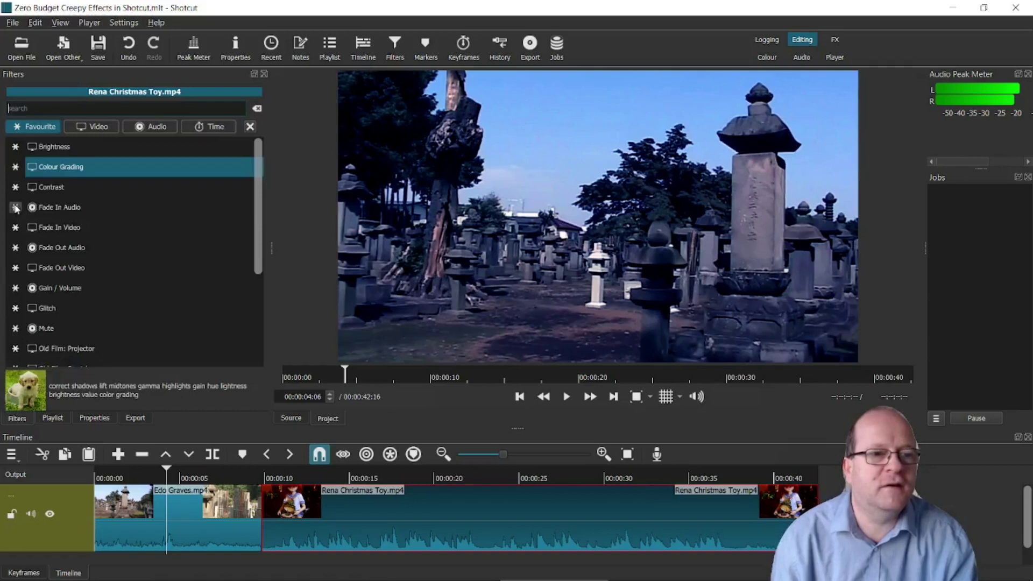
pyautogui.click(87, 126)
pyautogui.scroll(-12, 135, 189)
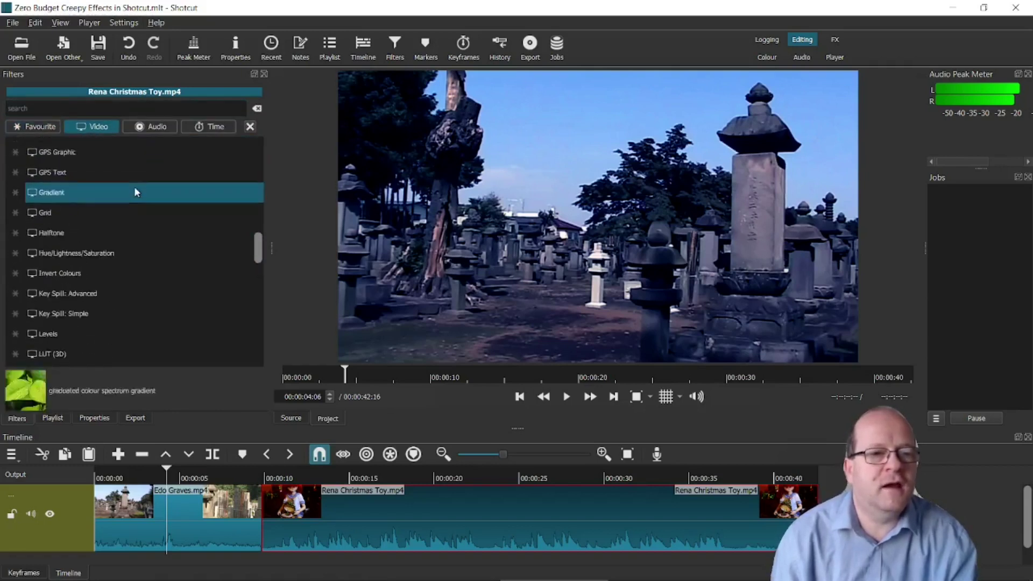
pyautogui.scroll(-15, 134, 185)
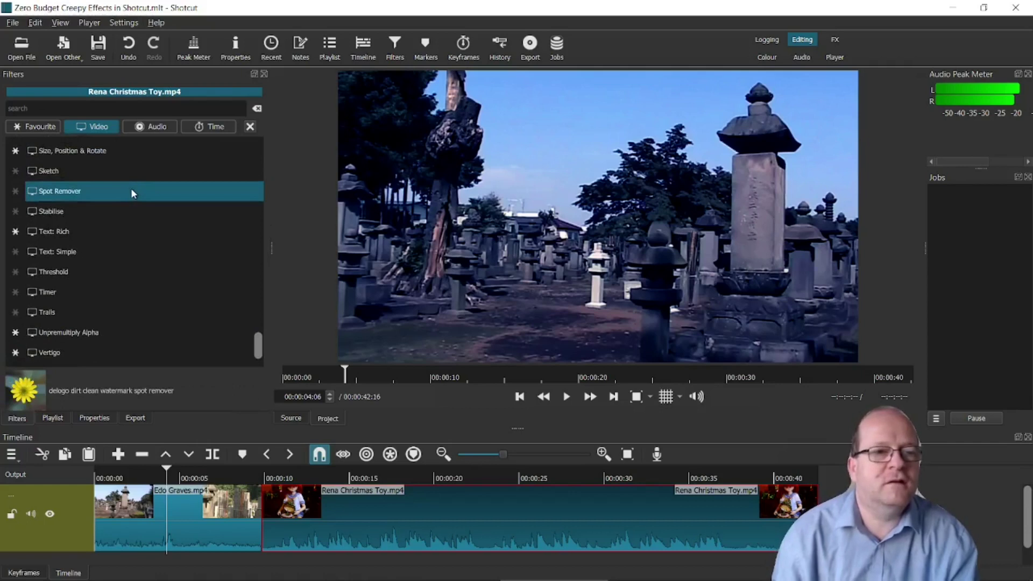
pyautogui.scroll(-3, 126, 191)
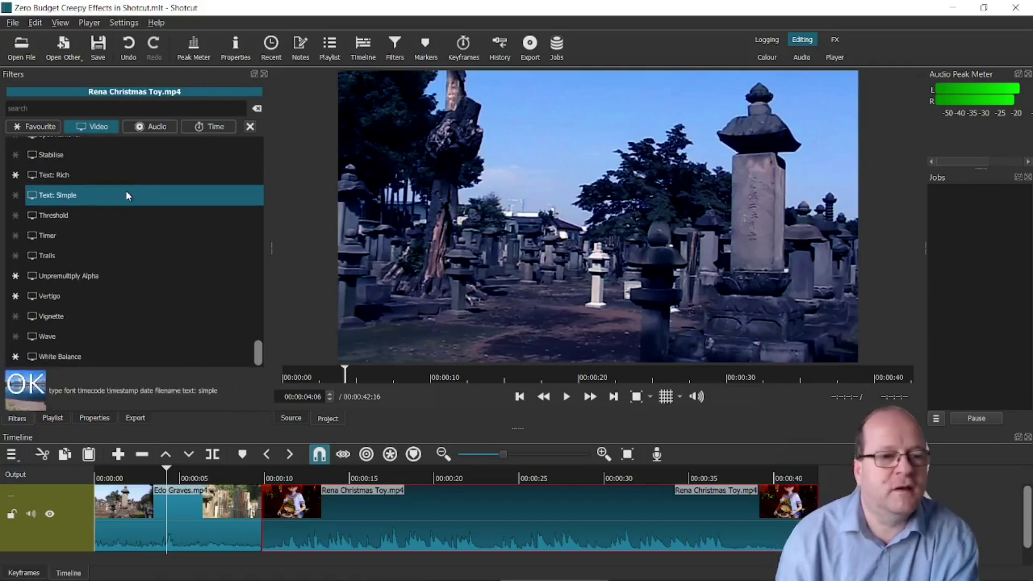
pyautogui.scroll(3, 126, 191)
pyautogui.click(35, 126)
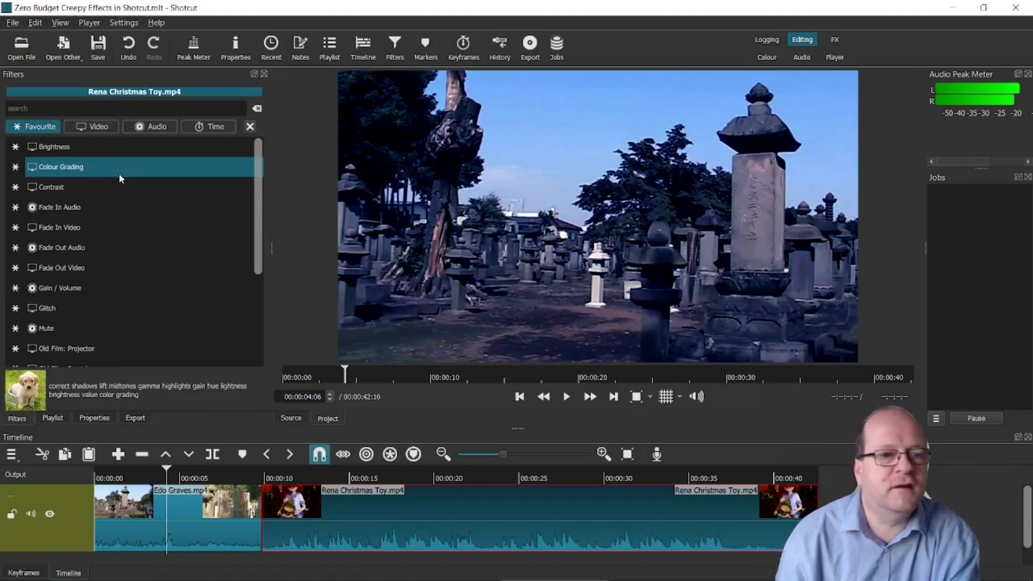
pyautogui.scroll(-4, 114, 182)
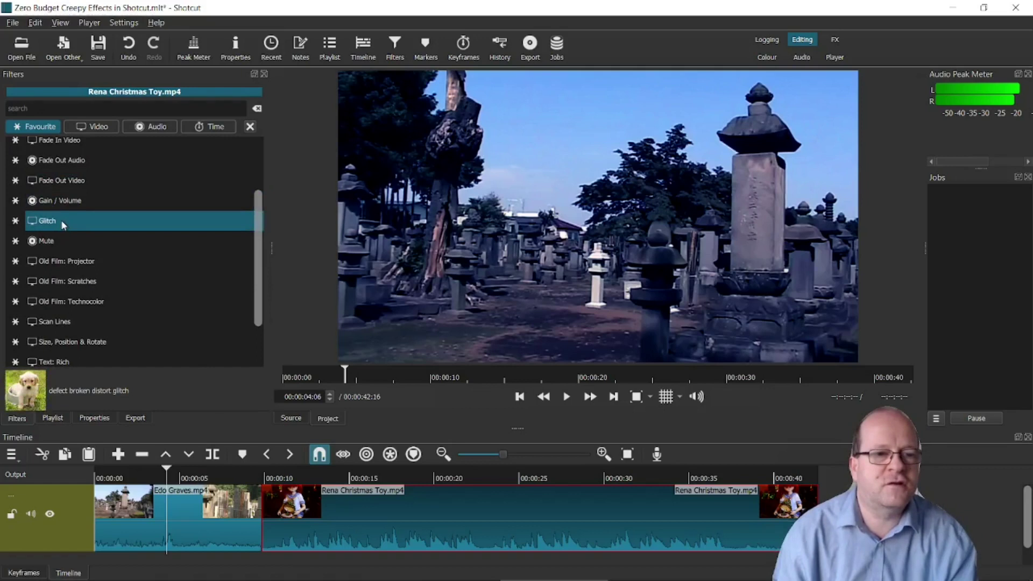
pyautogui.click(61, 222)
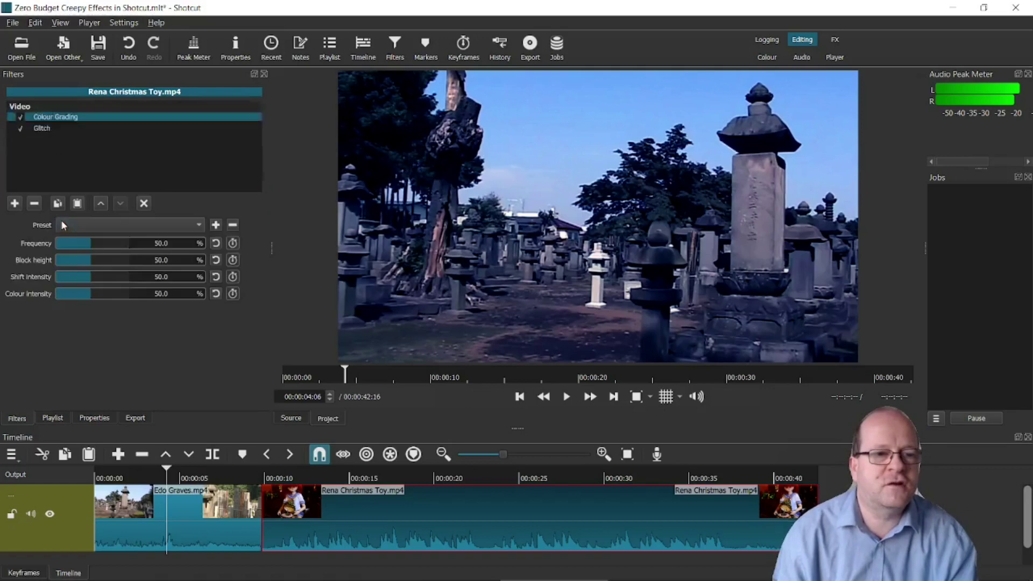
# Step: Select the Edo Graves clip and add the Glitch filter to it too
pyautogui.click(144, 532)
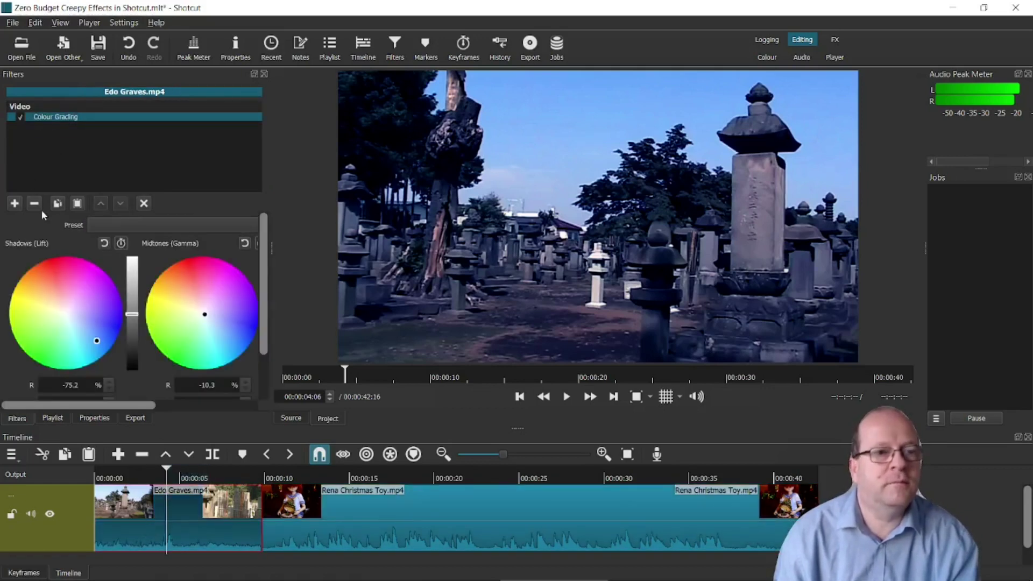
pyautogui.click(15, 204)
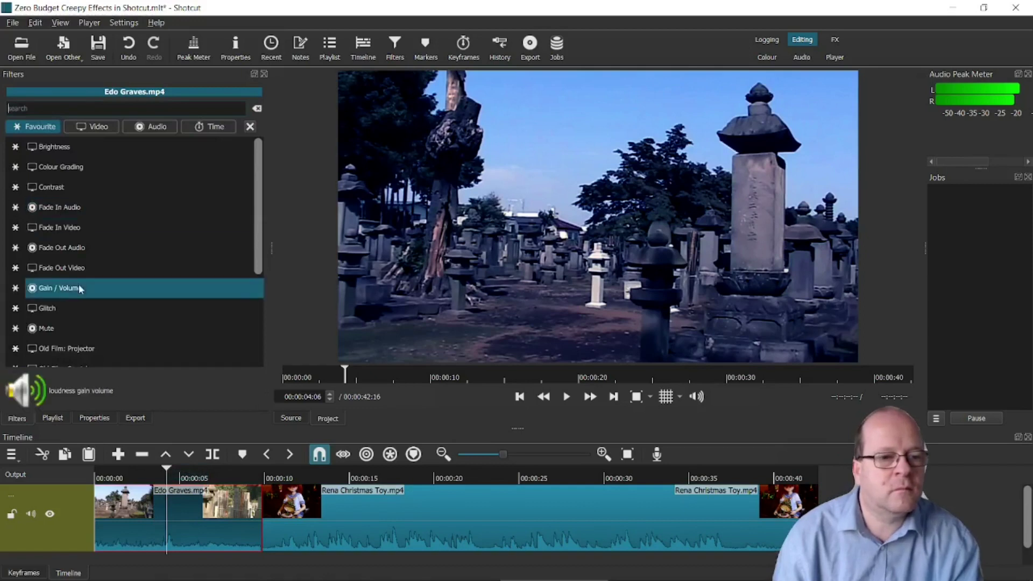
pyautogui.click(69, 308)
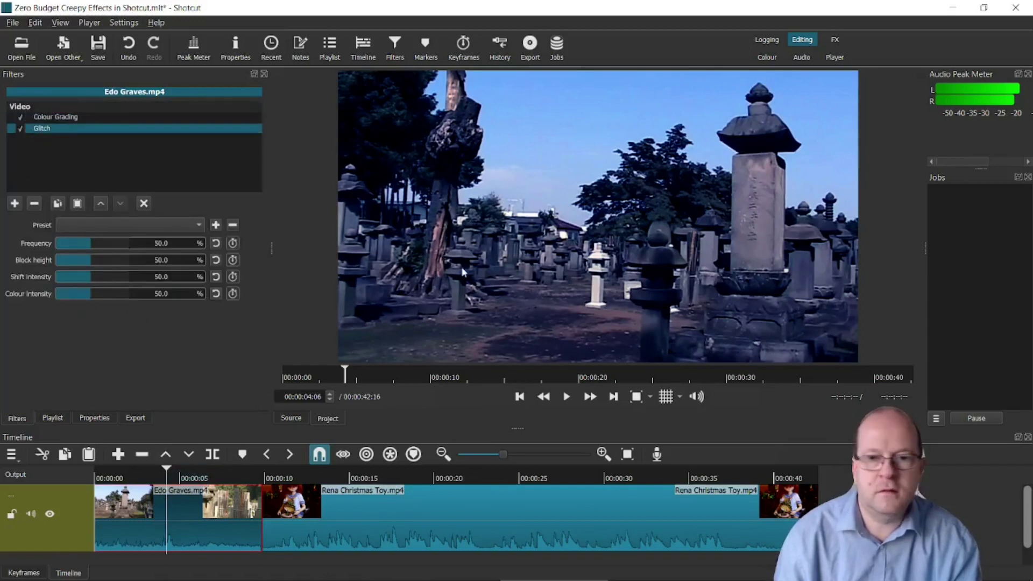
# Step: Play the glitched cemetery footage, replaying it from 00:00:03:16 to check the effect
pyautogui.click(567, 397)
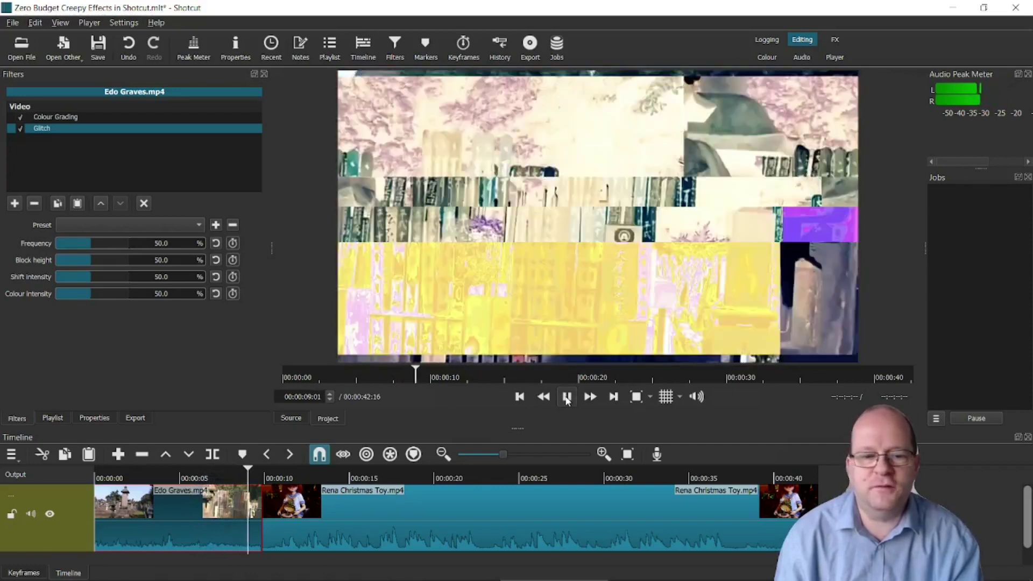
pyautogui.click(566, 400)
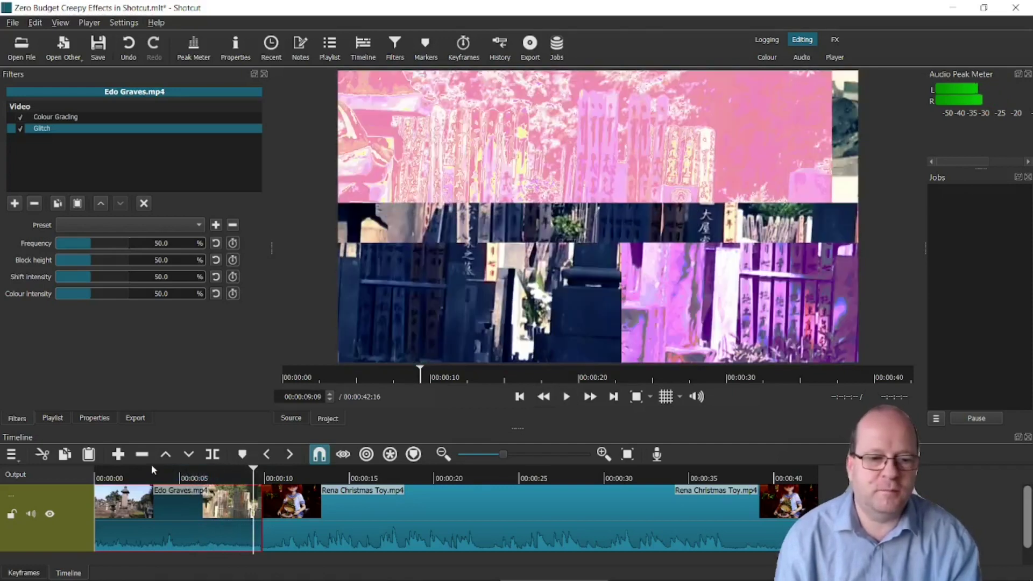
pyautogui.click(156, 470)
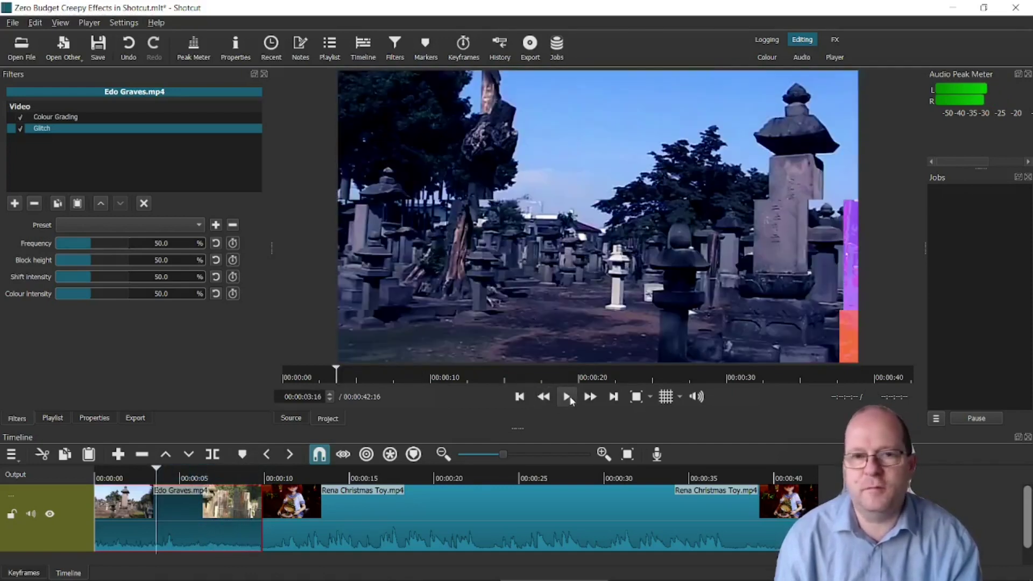
pyautogui.click(570, 400)
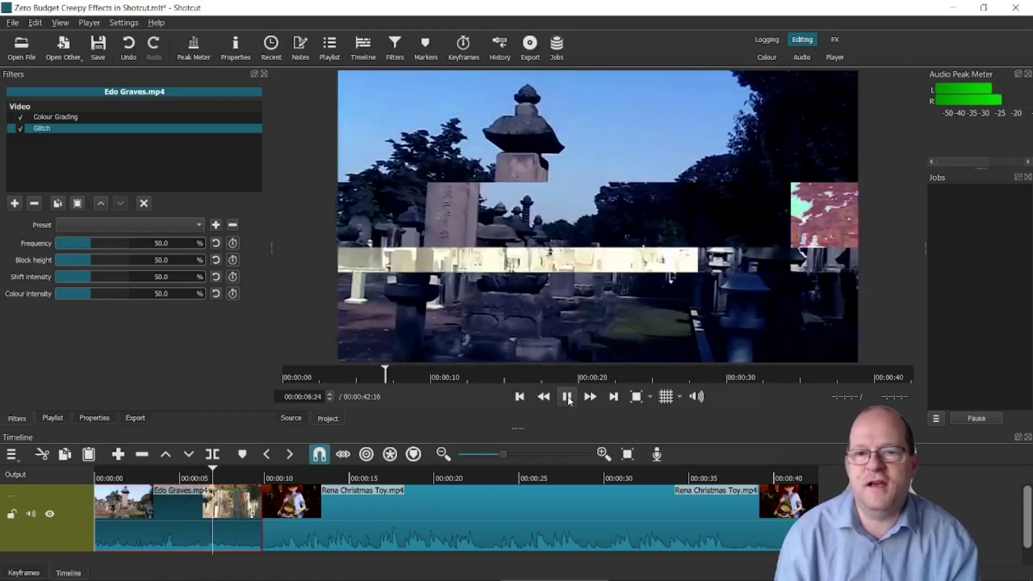
pyautogui.click(568, 398)
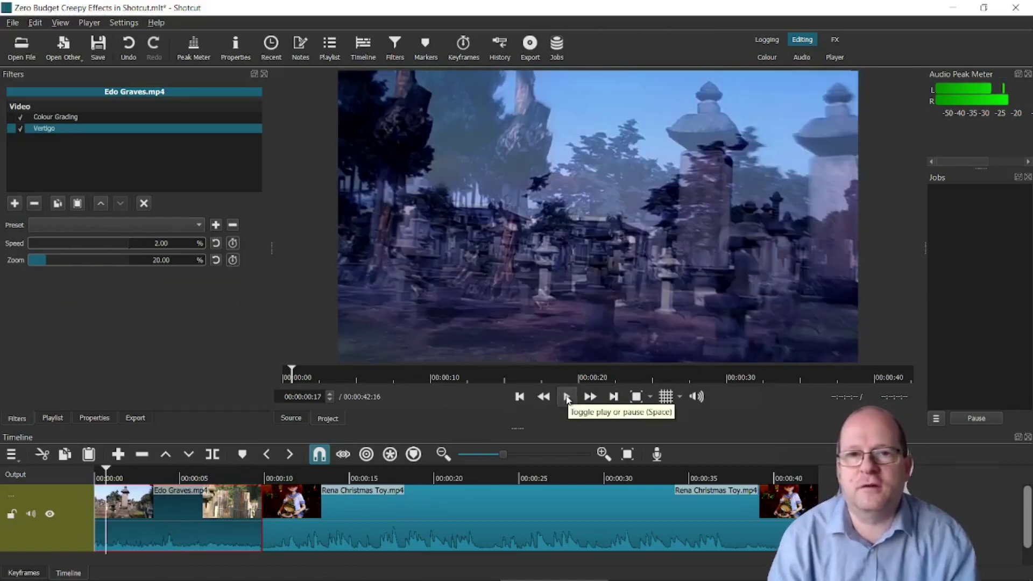
# Step: Play the cemetery clip to preview the Vertigo warp at Speed 2 and Zoom 20
pyautogui.click(567, 398)
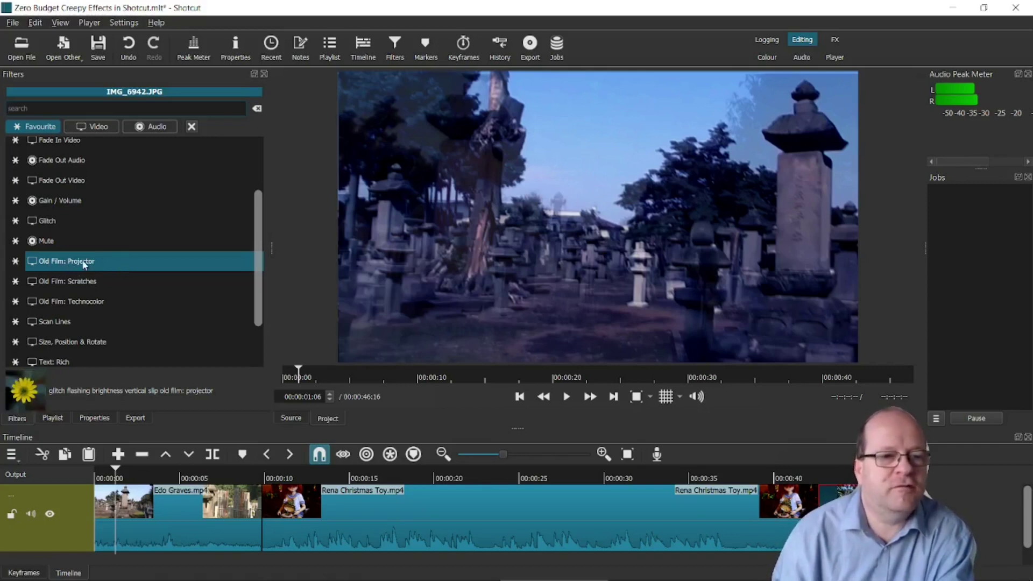
# Step: Add Old Film: Projector and Old Film: Scratches to Edo Graves and preview the aged look
pyautogui.click(85, 282)
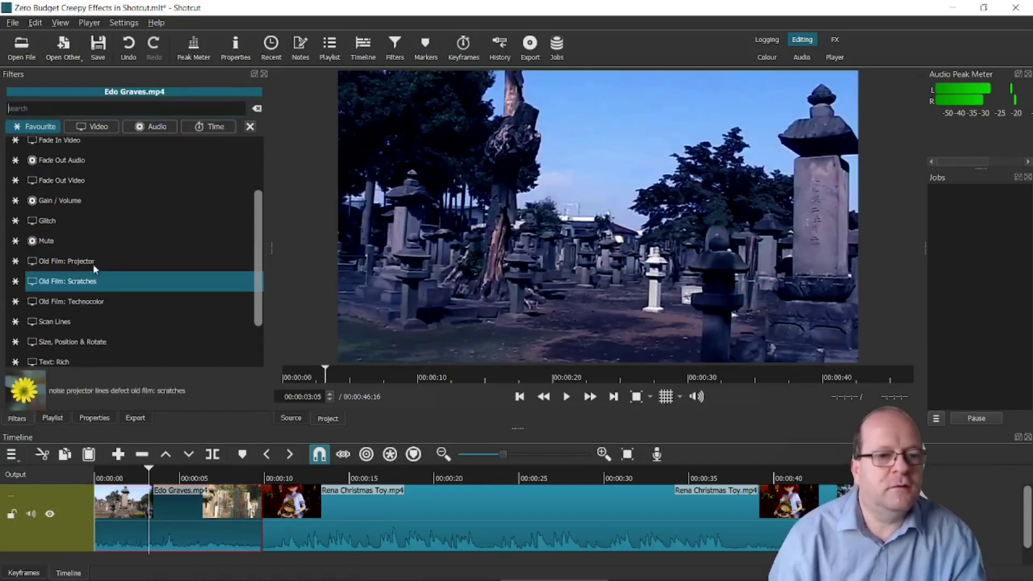
pyautogui.click(93, 264)
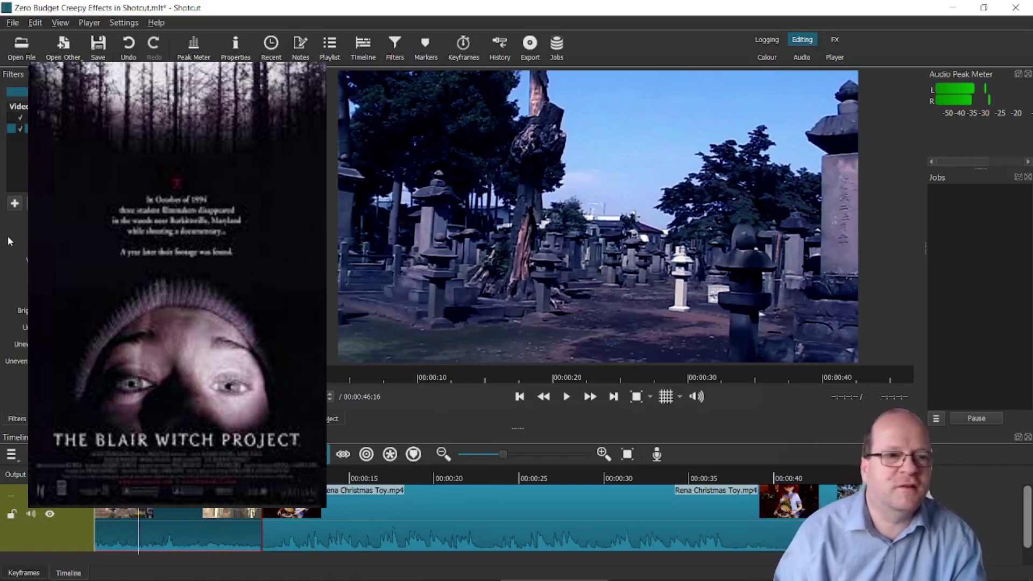
pyautogui.click(14, 203)
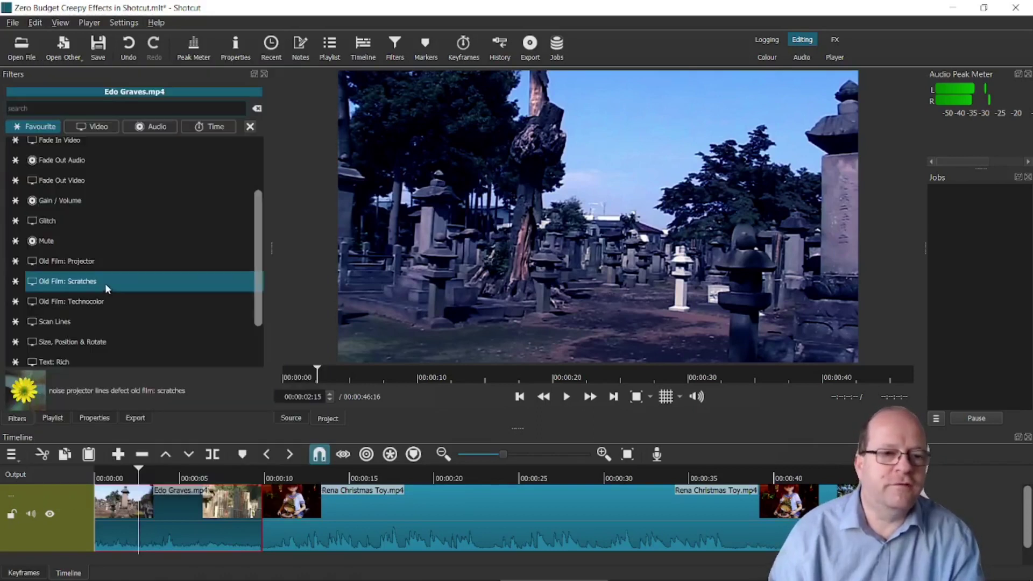
pyautogui.click(105, 283)
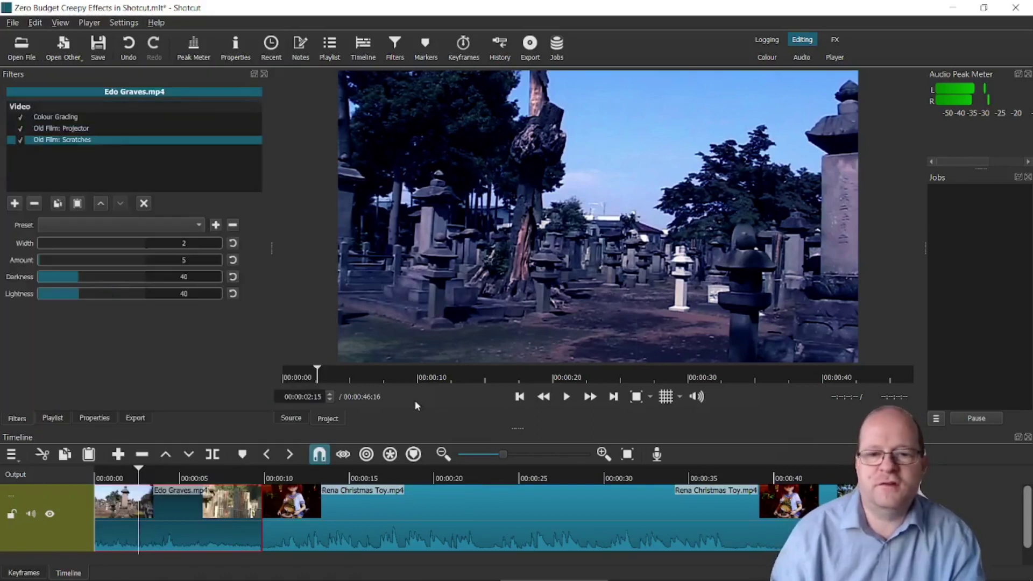
pyautogui.click(566, 397)
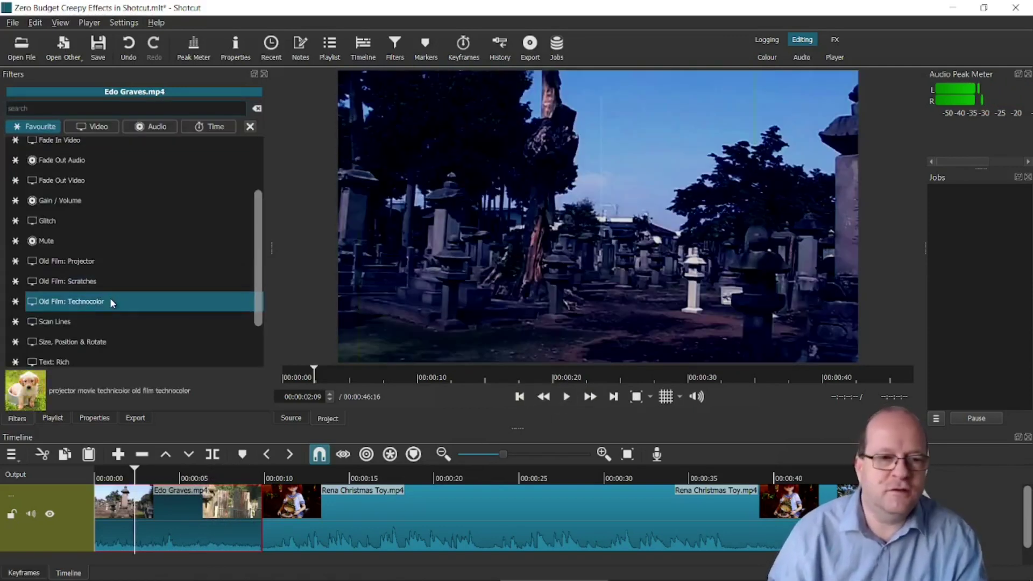
pyautogui.click(111, 303)
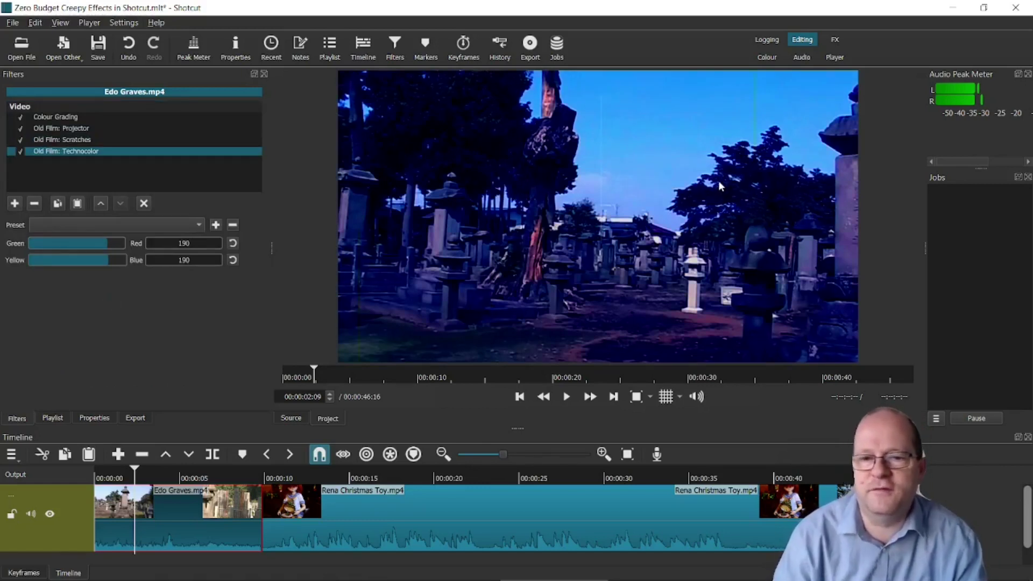
pyautogui.click(567, 397)
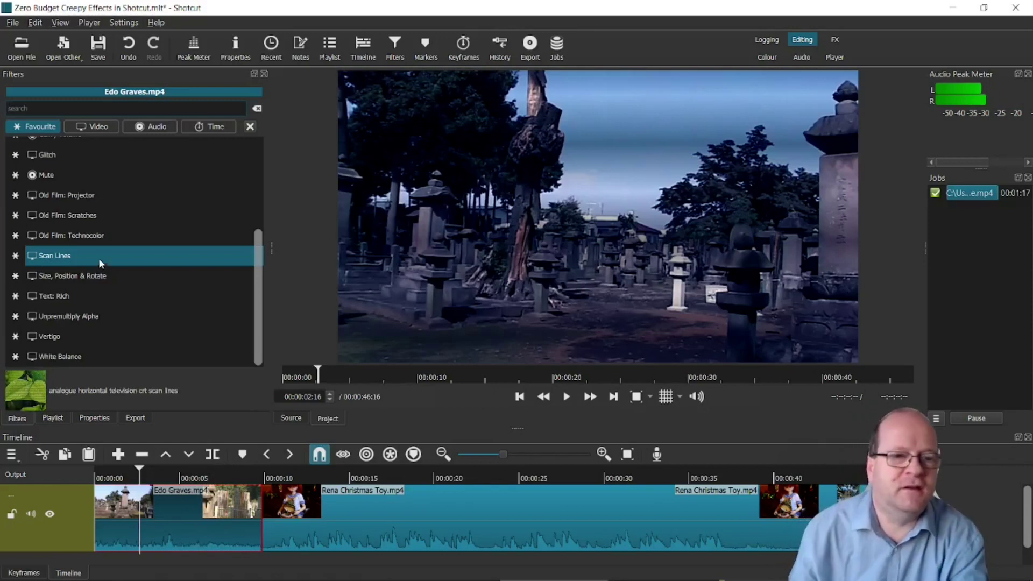
# Step: Add the Scan Lines filter to Edo Graves.mp4 from the filter chooser
pyautogui.click(67, 258)
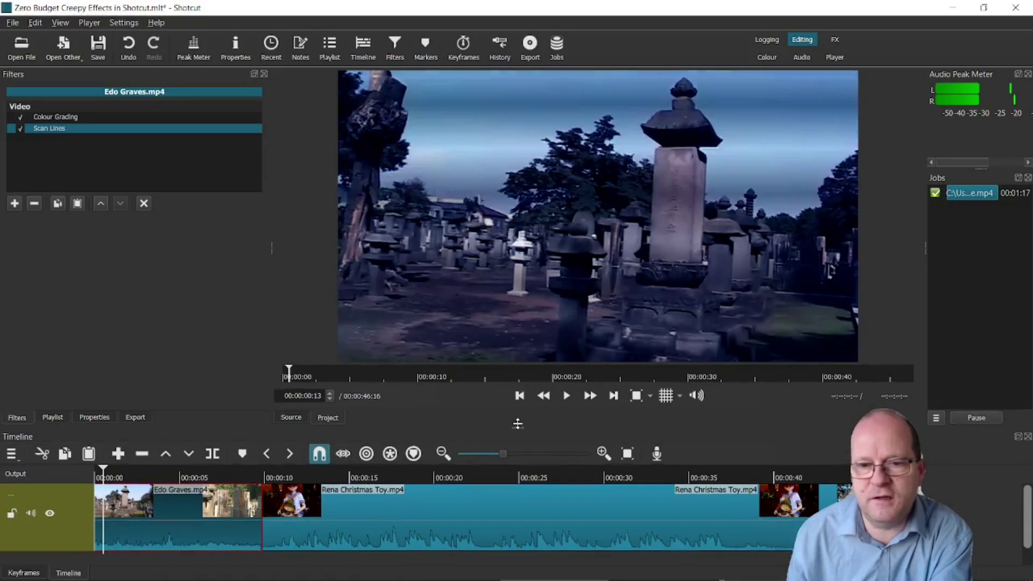
# Step: Enlarge the timeline panel and play back the scan-lined cemetery clip
pyautogui.moveTo(519, 428); pyautogui.dragTo(510, 367)
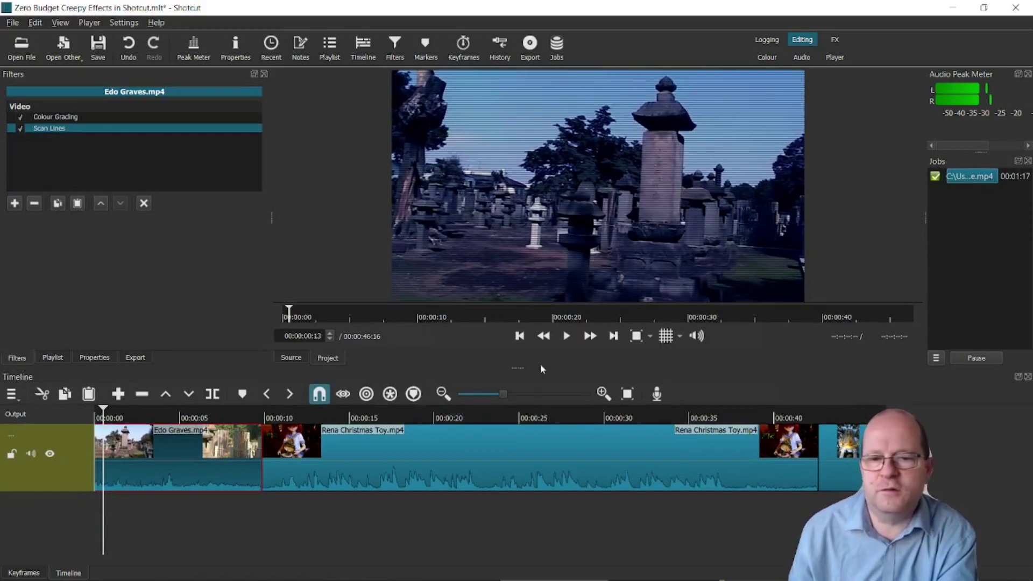
pyautogui.click(568, 341)
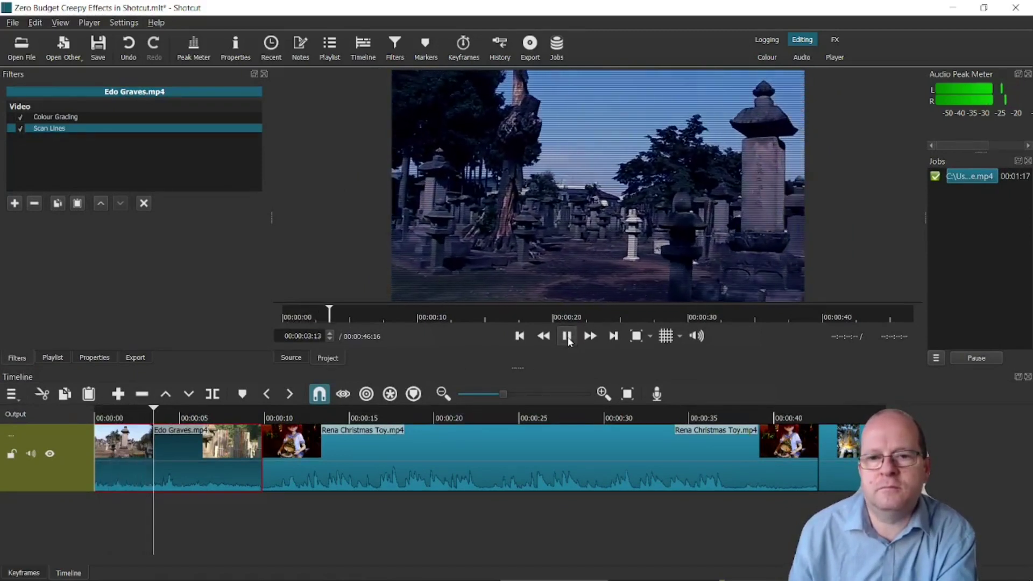
pyautogui.click(567, 337)
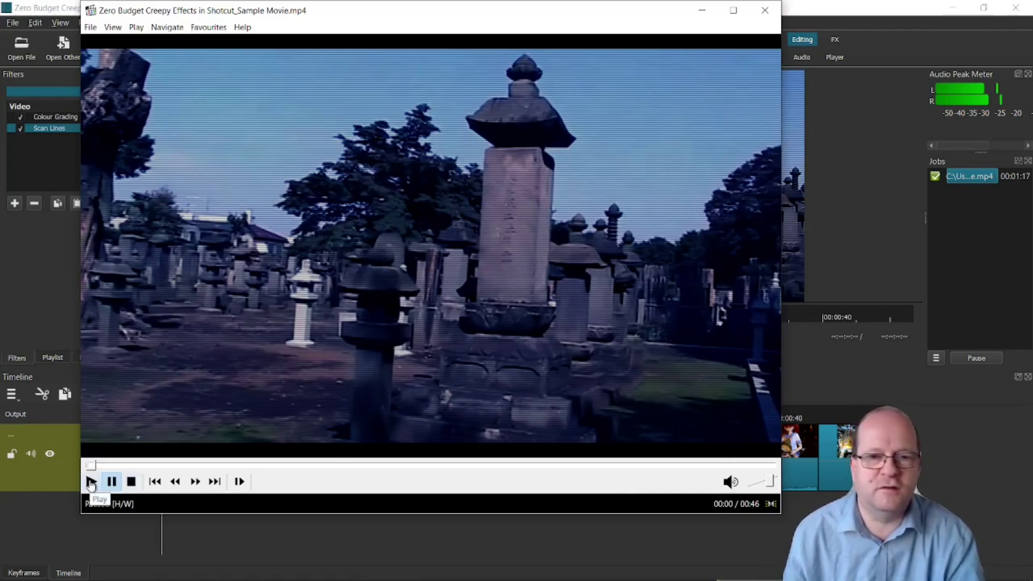
# Step: Play the exported scan-lined sample movie in MPC-HC in a smaller window, pausing at 00:08
pyautogui.click(91, 482)
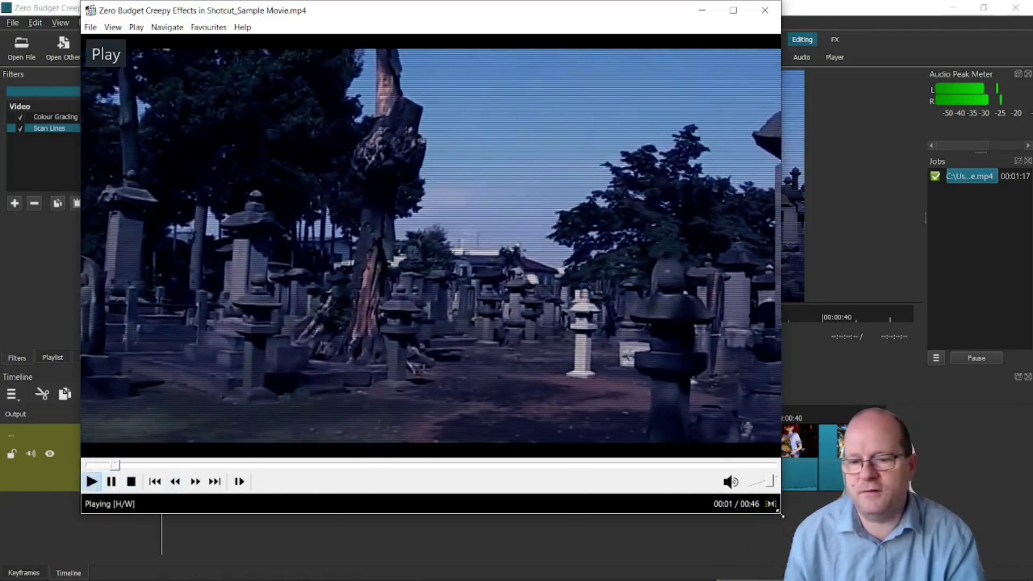
pyautogui.moveTo(784, 512); pyautogui.dragTo(634, 422)
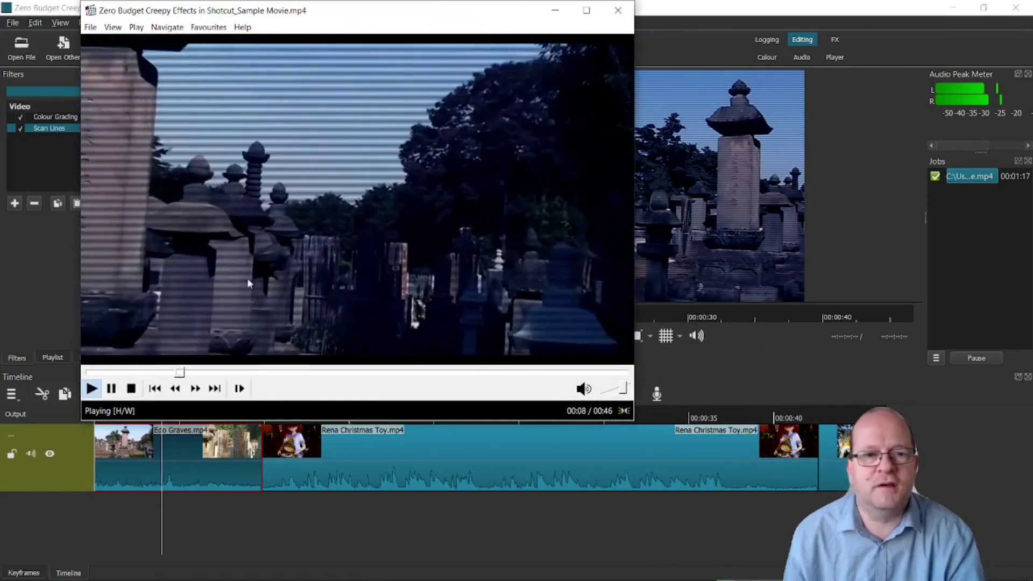
pyautogui.click(231, 250)
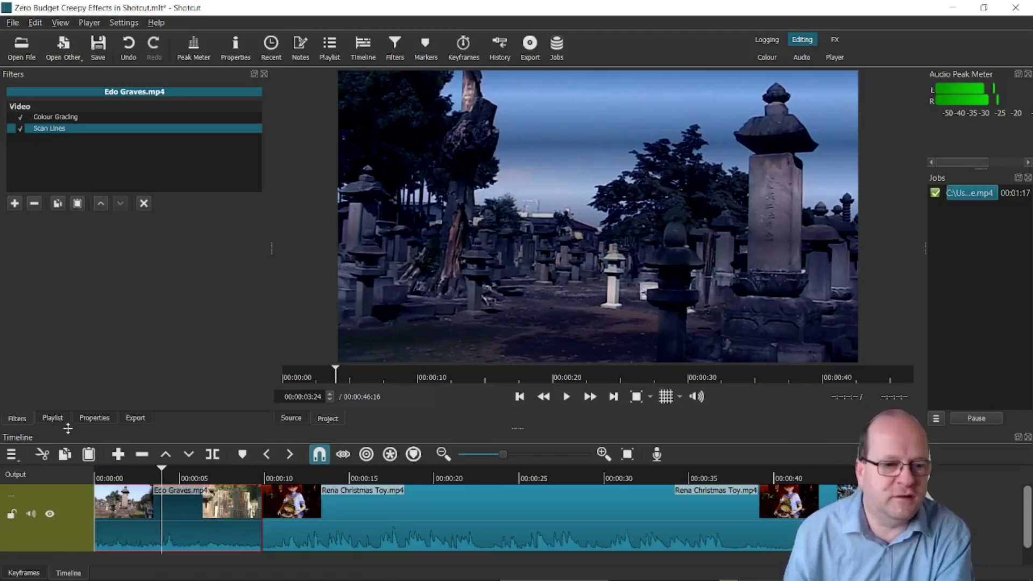
# Step: Add a new video track and move the Edo Graves clip up onto it
pyautogui.click(12, 457)
pyautogui.moveTo(34, 474)
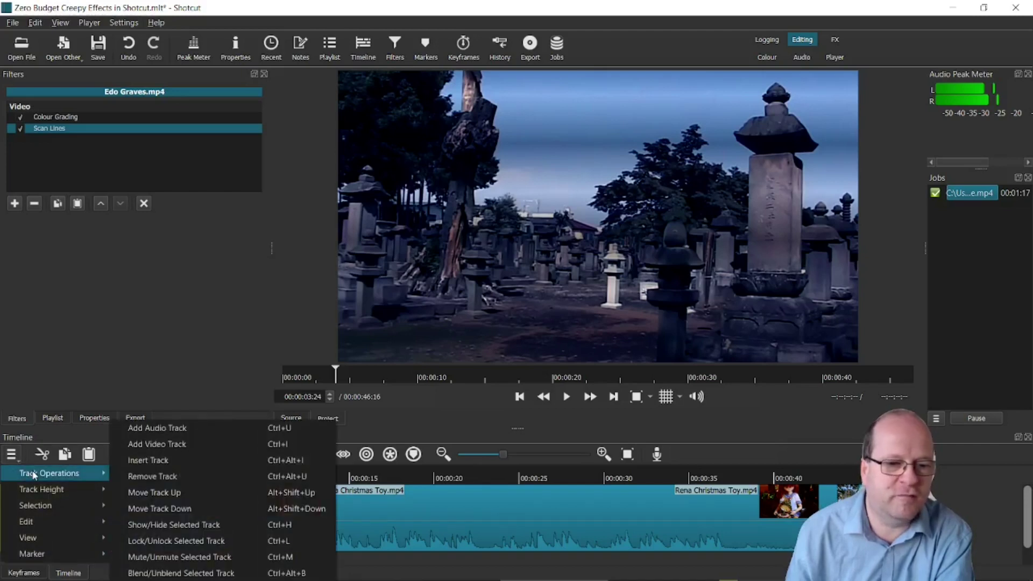
pyautogui.click(161, 445)
pyautogui.moveTo(519, 430); pyautogui.dragTo(500, 323)
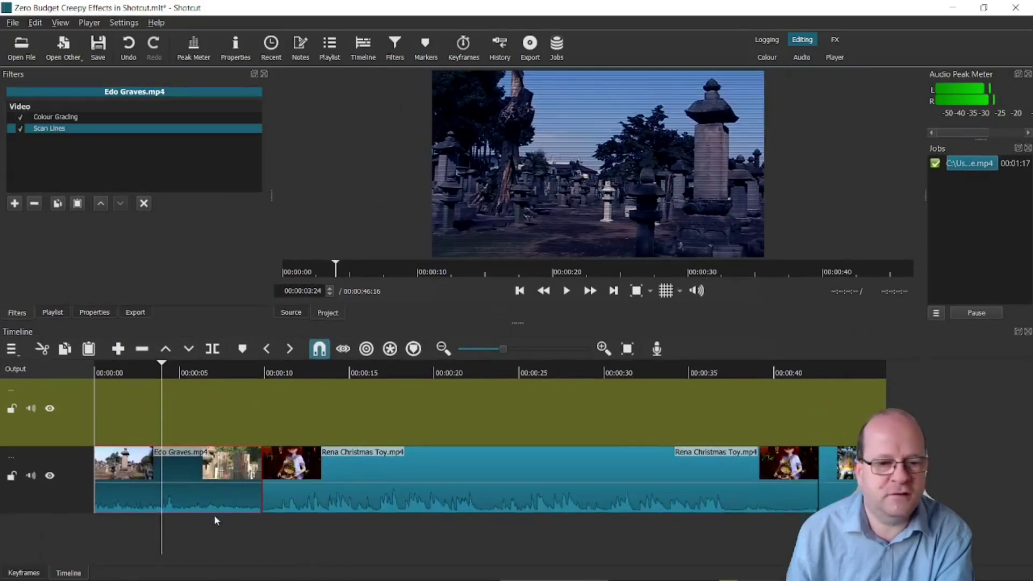
pyautogui.moveTo(204, 491); pyautogui.dragTo(201, 441)
# Step: Place Doll Creepypasta 2 Thumbnail 2.jpg from the playlist onto the lower video track
pyautogui.click(49, 311)
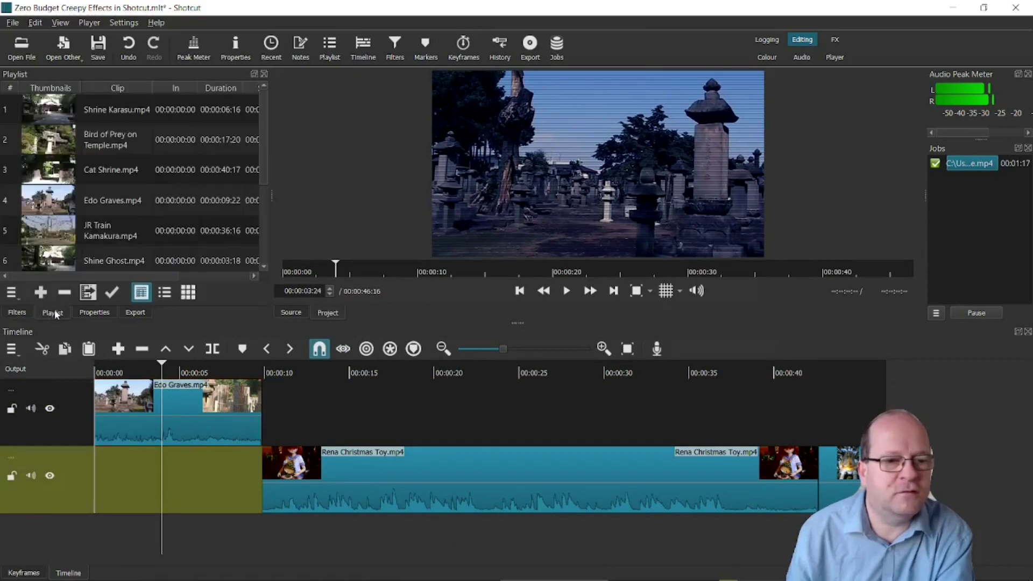
pyautogui.scroll(-2, 92, 253)
pyautogui.moveTo(116, 261); pyautogui.dragTo(136, 467)
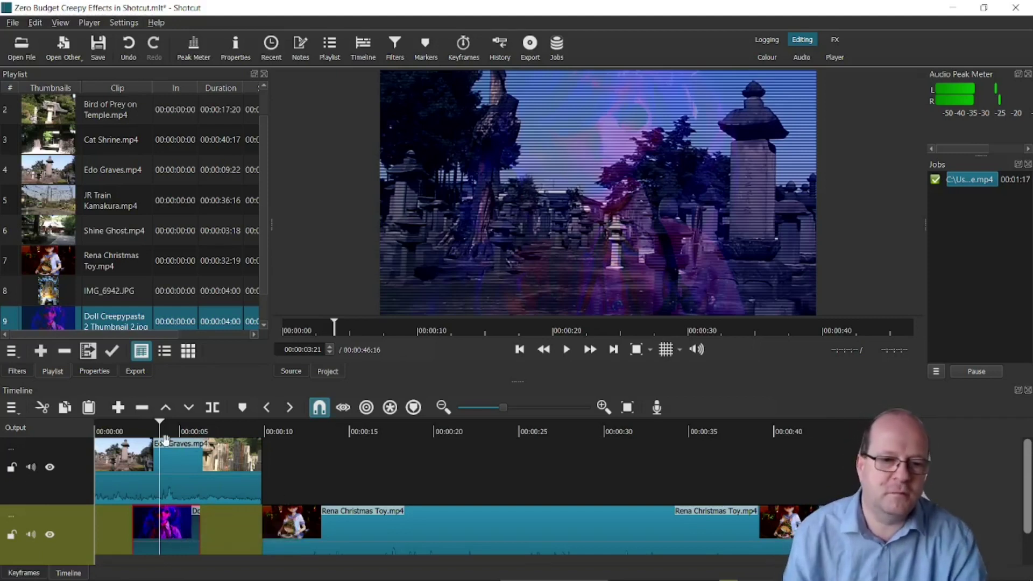
pyautogui.click(103, 426)
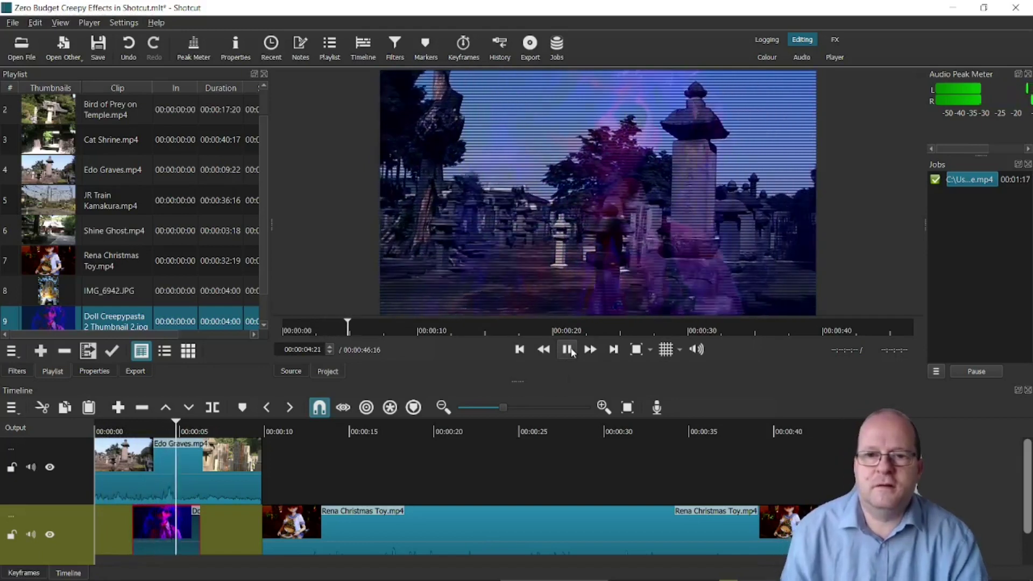
pyautogui.click(572, 351)
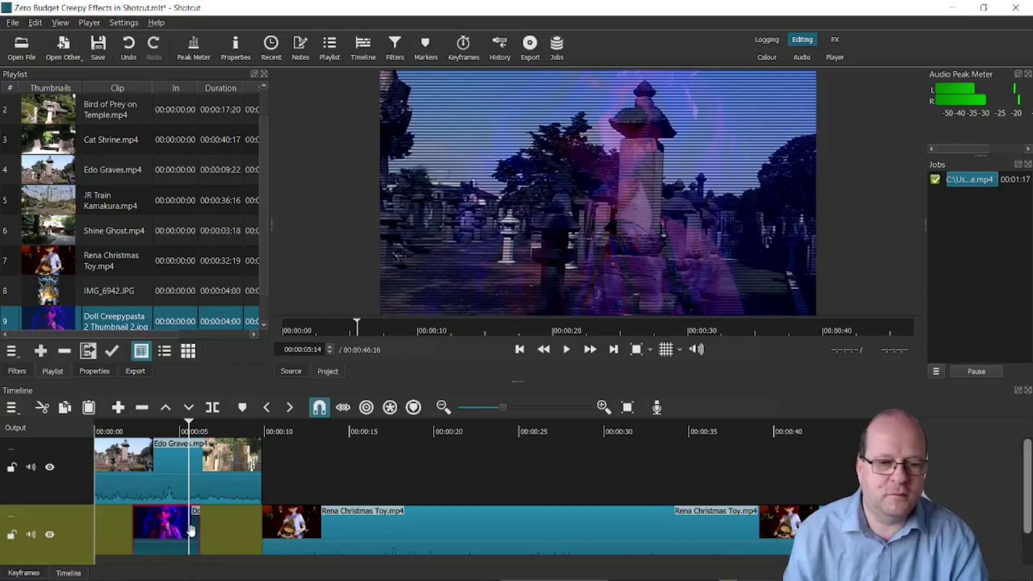
# Step: Trim the doll image to about two seconds and preview the ghostly overlay blend
pyautogui.moveTo(185, 534); pyautogui.dragTo(148, 534)
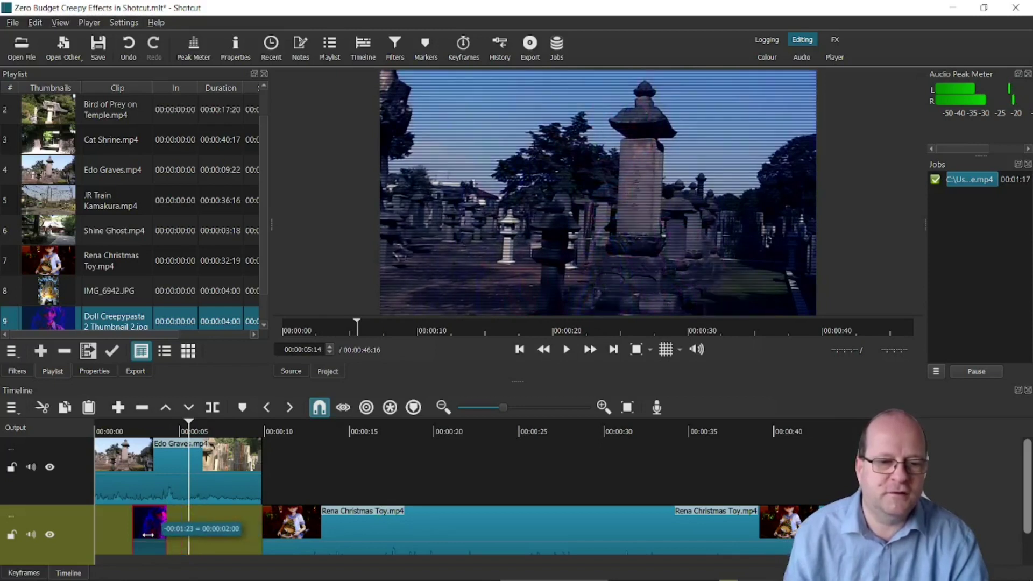
pyautogui.click(113, 429)
pyautogui.click(563, 354)
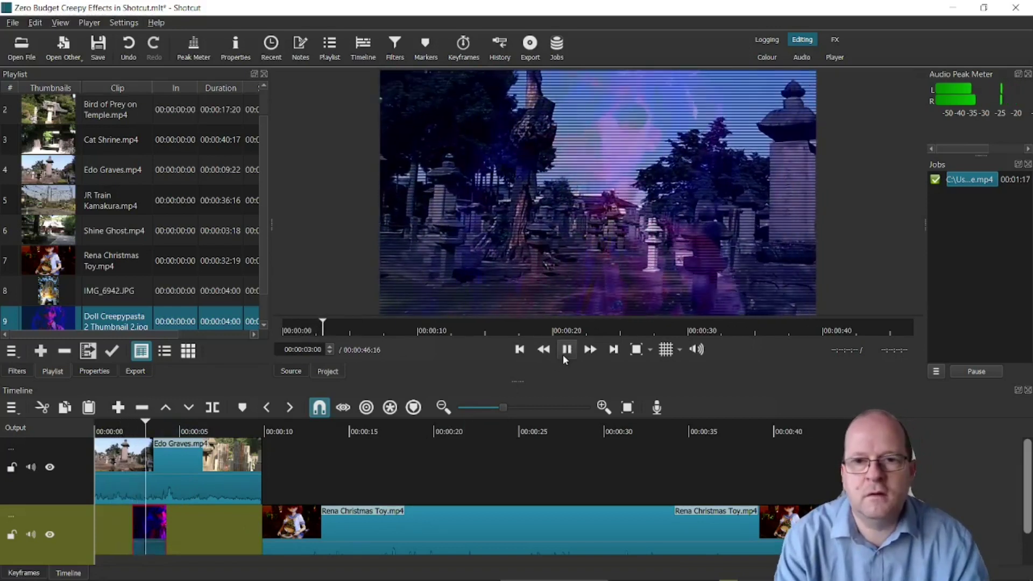
pyautogui.click(563, 354)
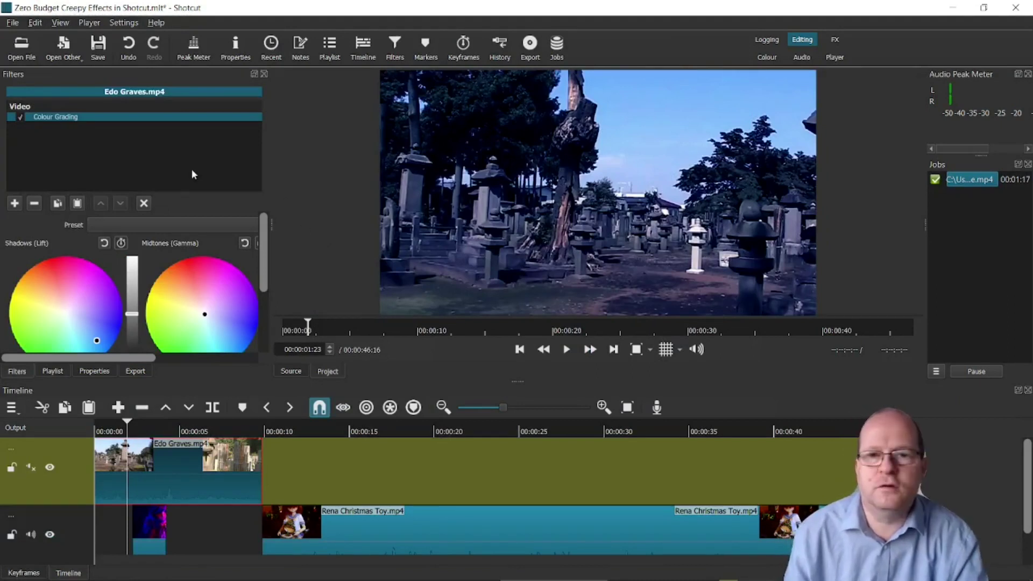
pyautogui.click(111, 430)
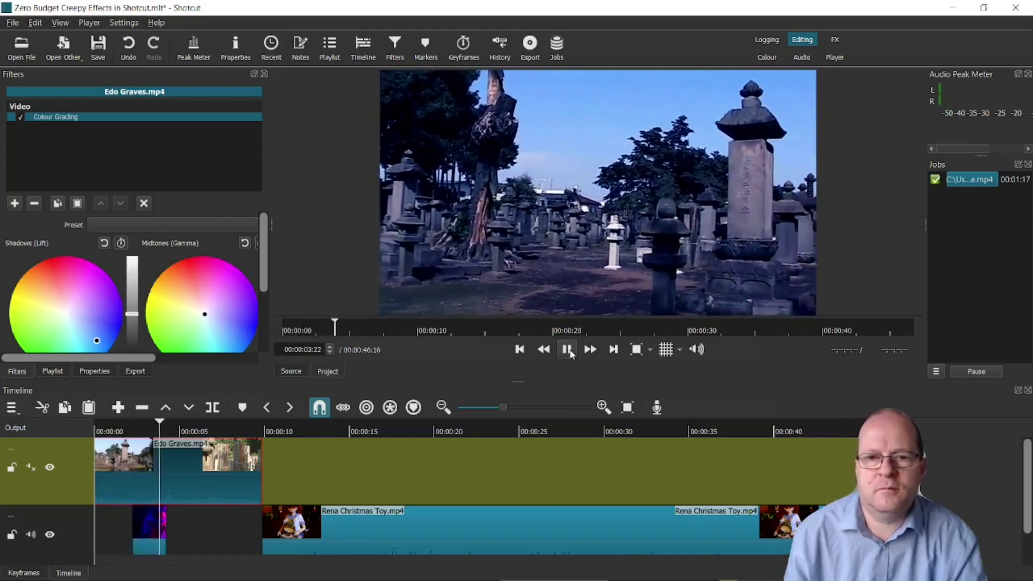
pyautogui.click(561, 347)
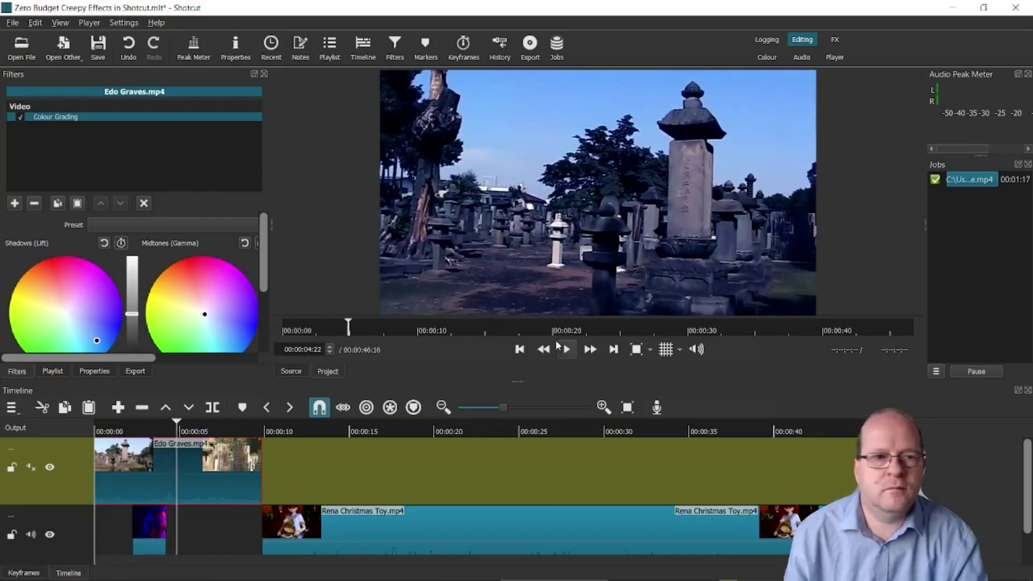
pyautogui.click(14, 202)
pyautogui.scroll(-3, 137, 167)
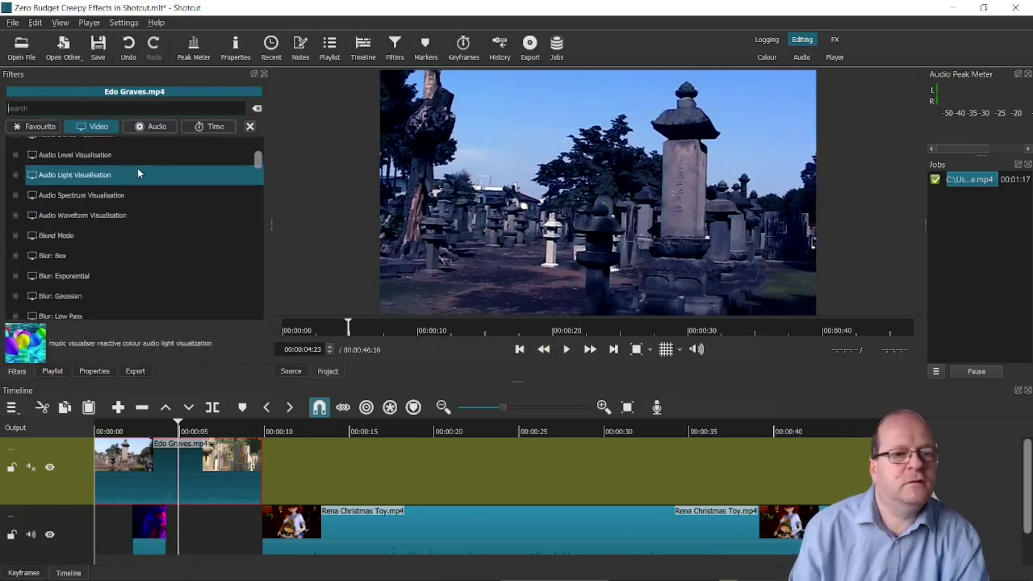
pyautogui.click(47, 242)
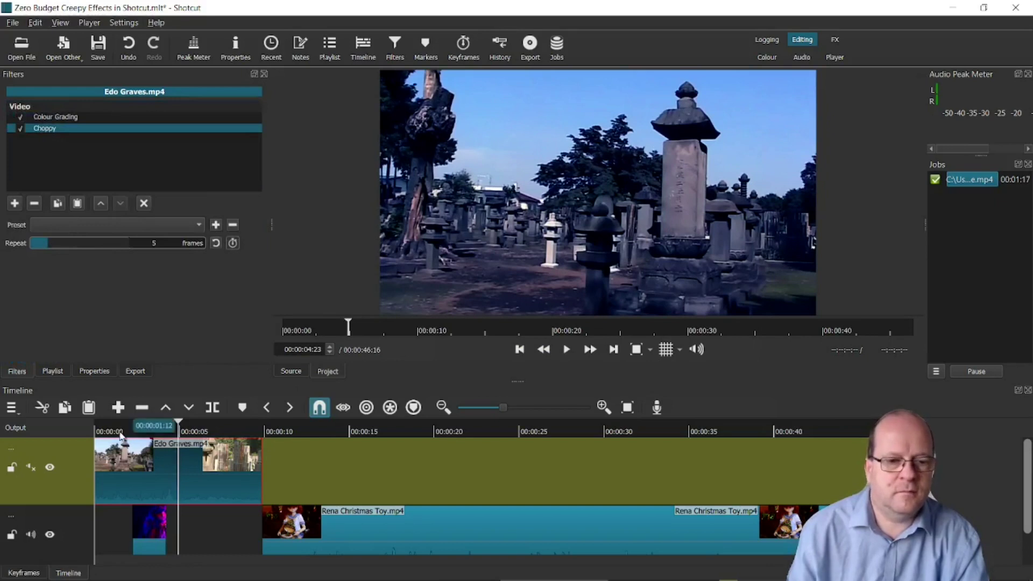
pyautogui.click(566, 350)
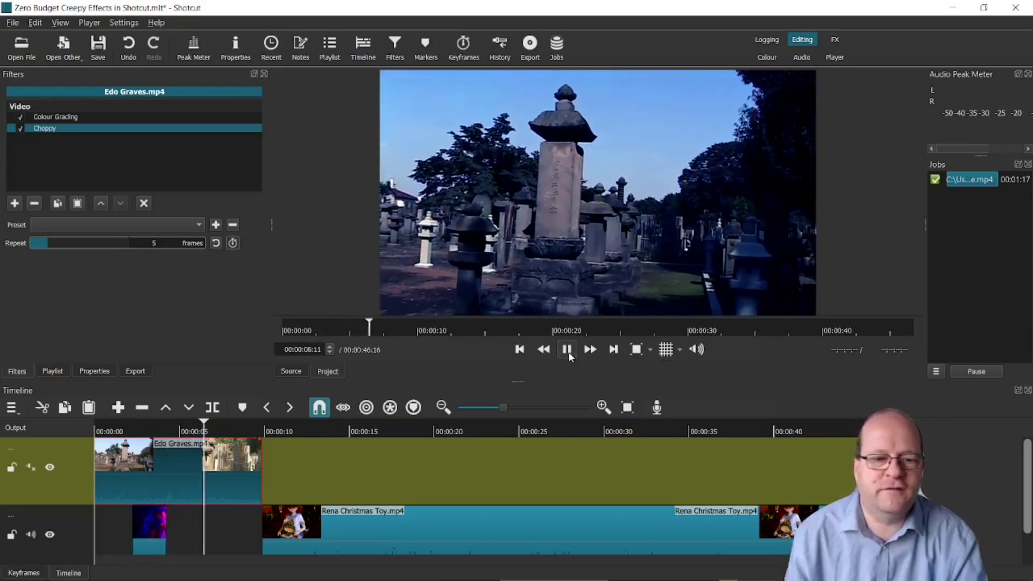
pyautogui.click(569, 353)
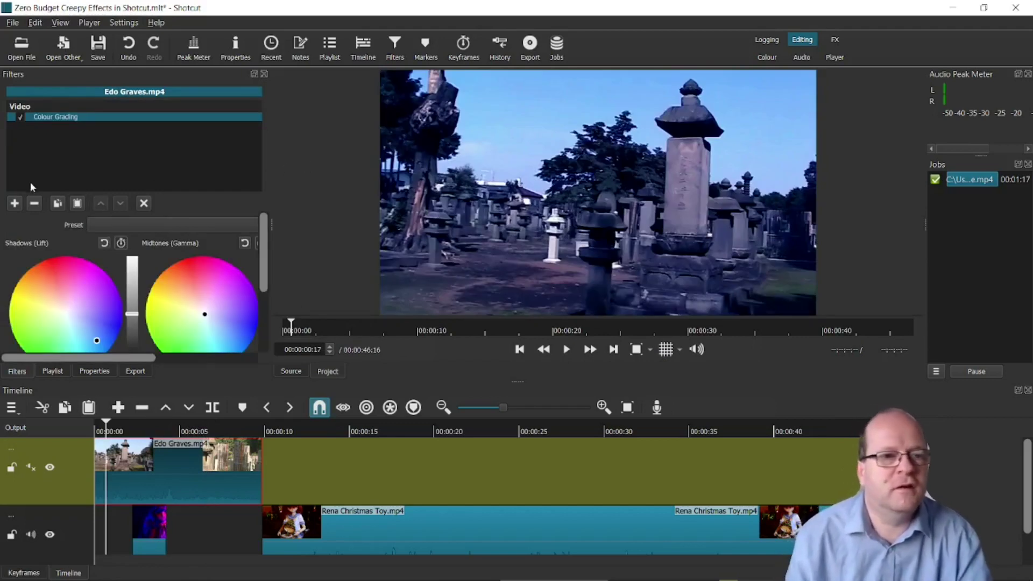
# Step: Add a Gaussian Blur video filter to Edo Graves.mp4 and preview the softened cemetery footage
pyautogui.click(15, 203)
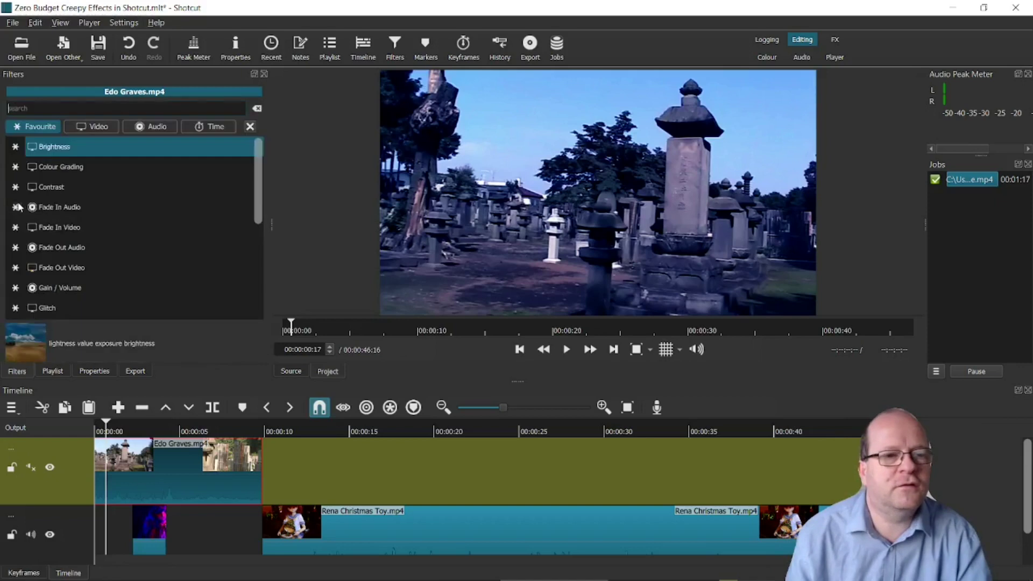
pyautogui.click(92, 127)
pyautogui.scroll(-4, 118, 171)
pyautogui.scroll(-1, 129, 212)
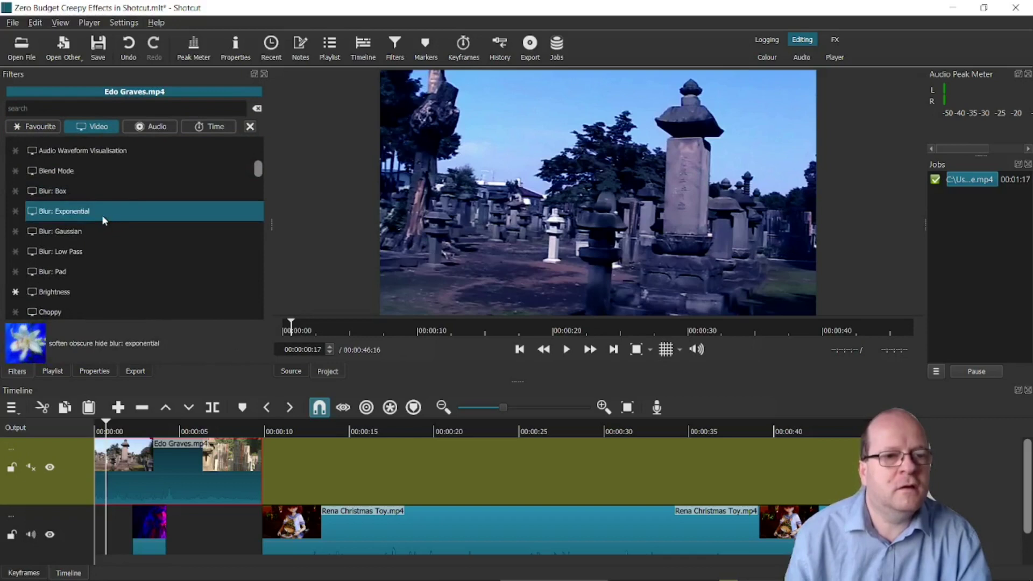
pyautogui.click(72, 233)
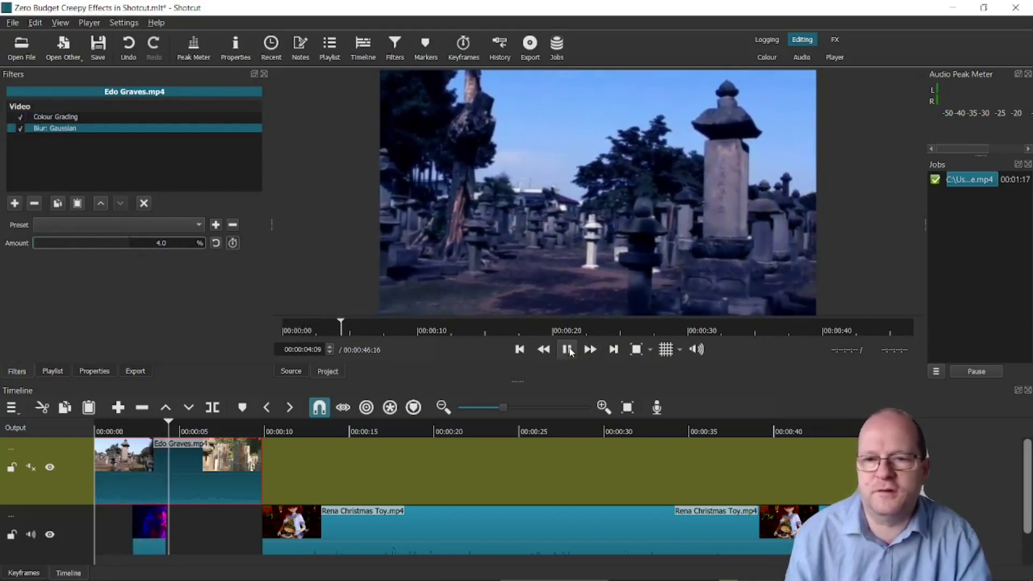
pyautogui.click(567, 350)
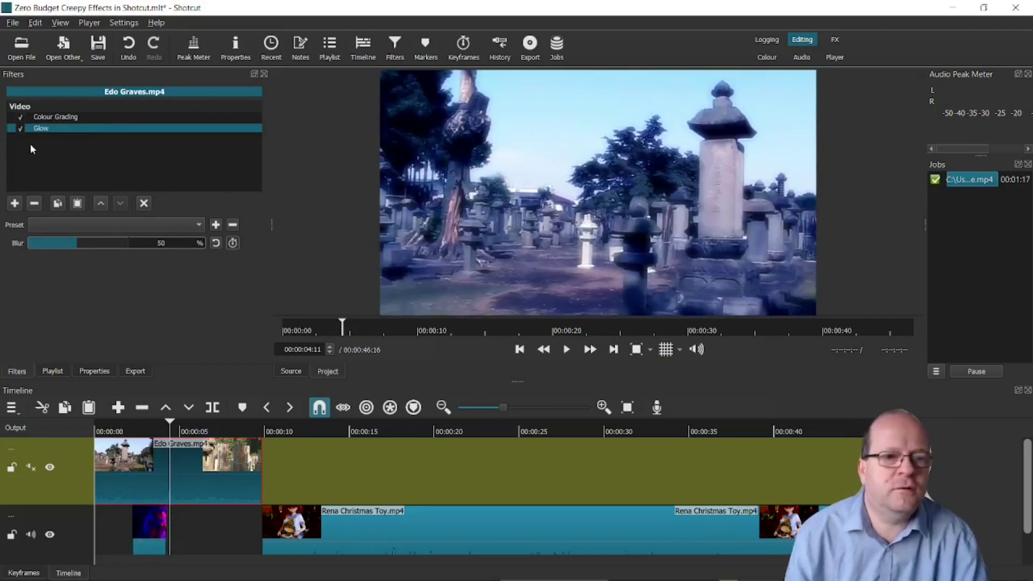
pyautogui.click(142, 428)
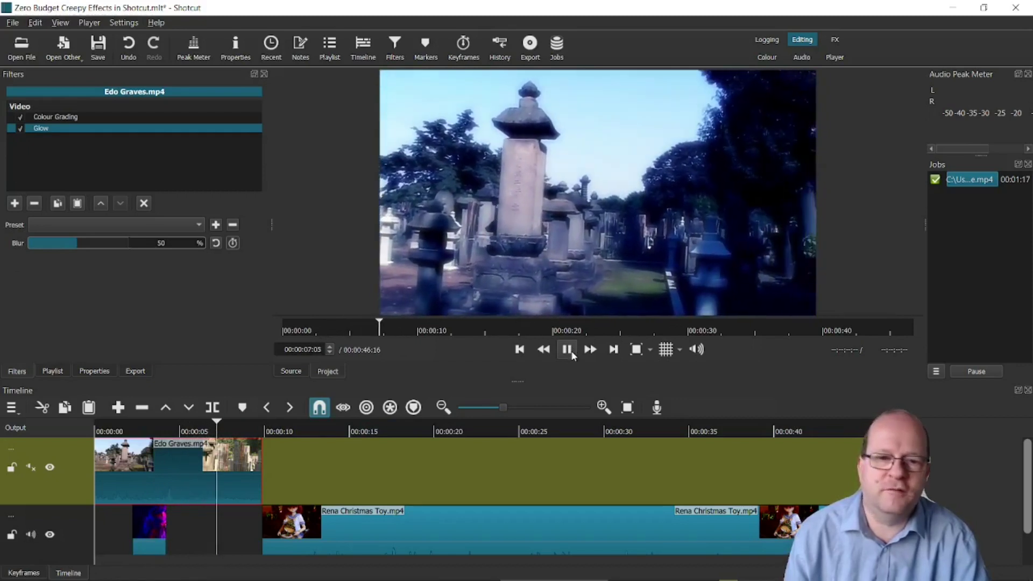
pyautogui.click(573, 354)
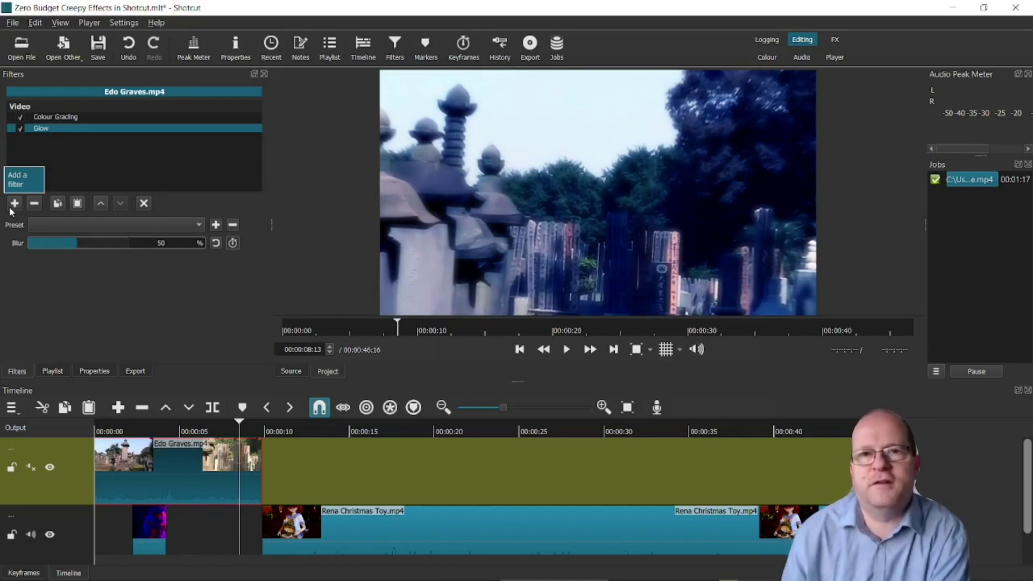
# Step: Browse the video filter list without adding anything, then play on into the doll footage
pyautogui.click(11, 206)
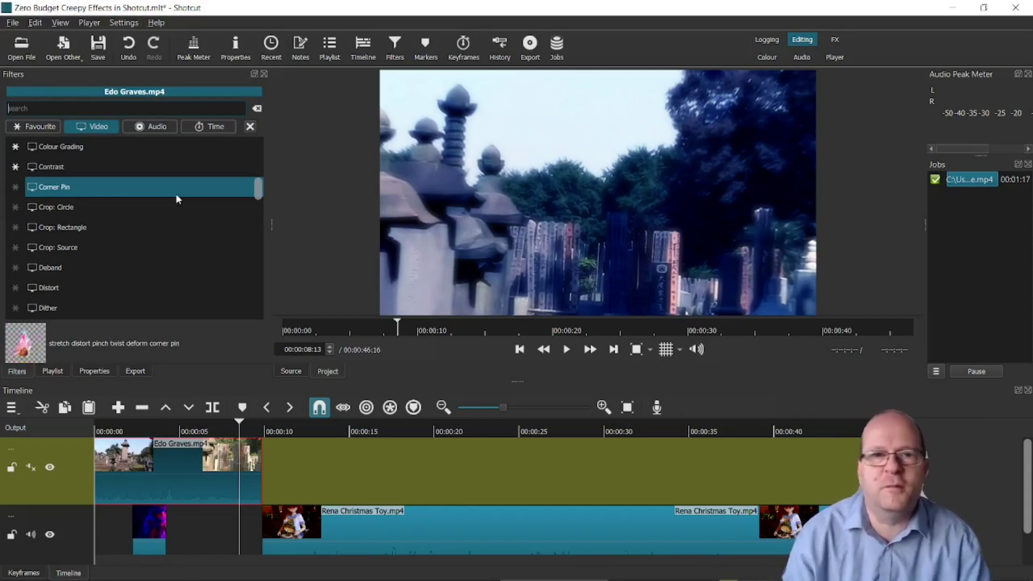
pyautogui.scroll(-3, 182, 205)
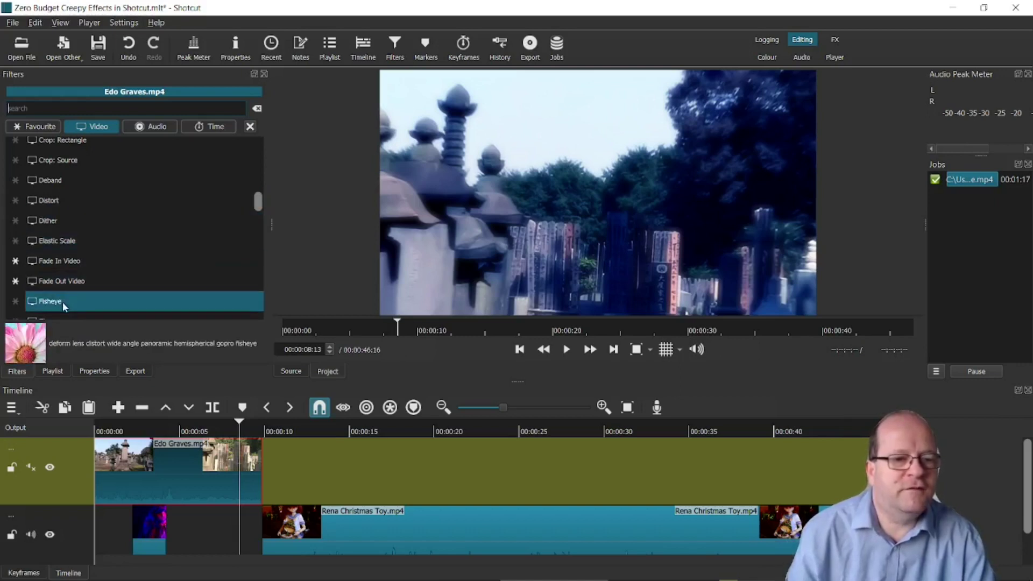
pyautogui.scroll(-4, 146, 244)
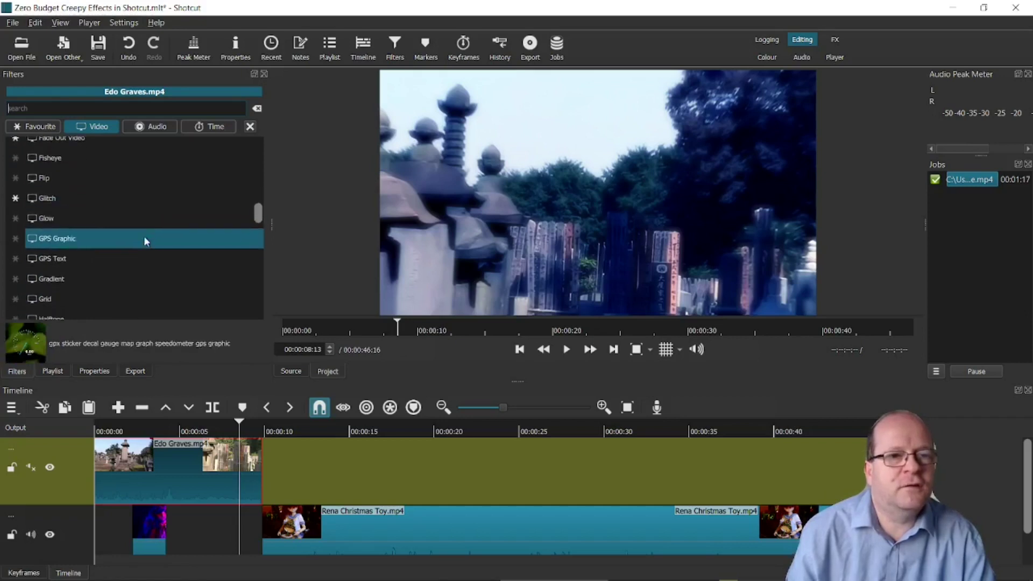
pyautogui.scroll(-4, 138, 237)
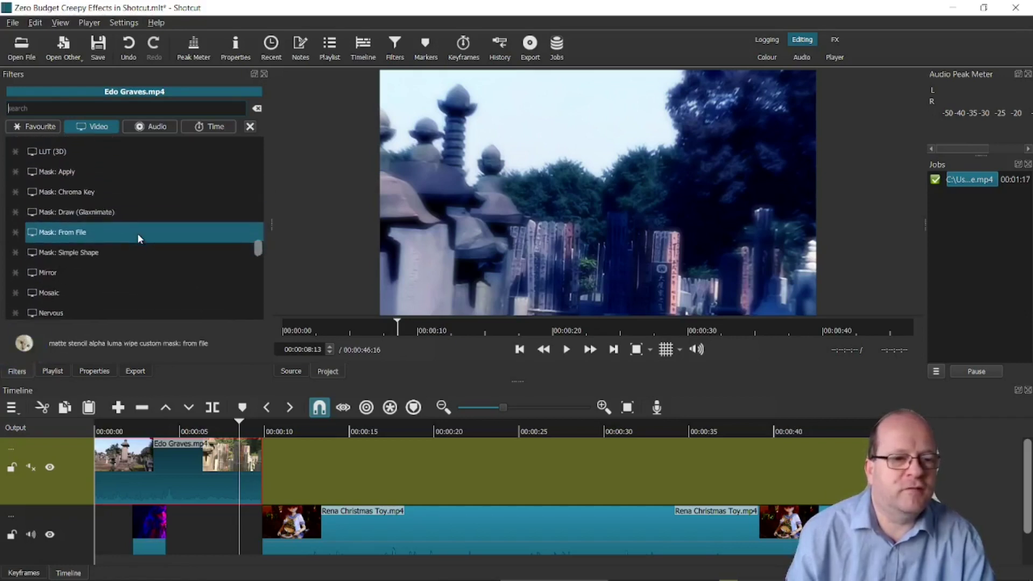
pyautogui.scroll(-1, 137, 235)
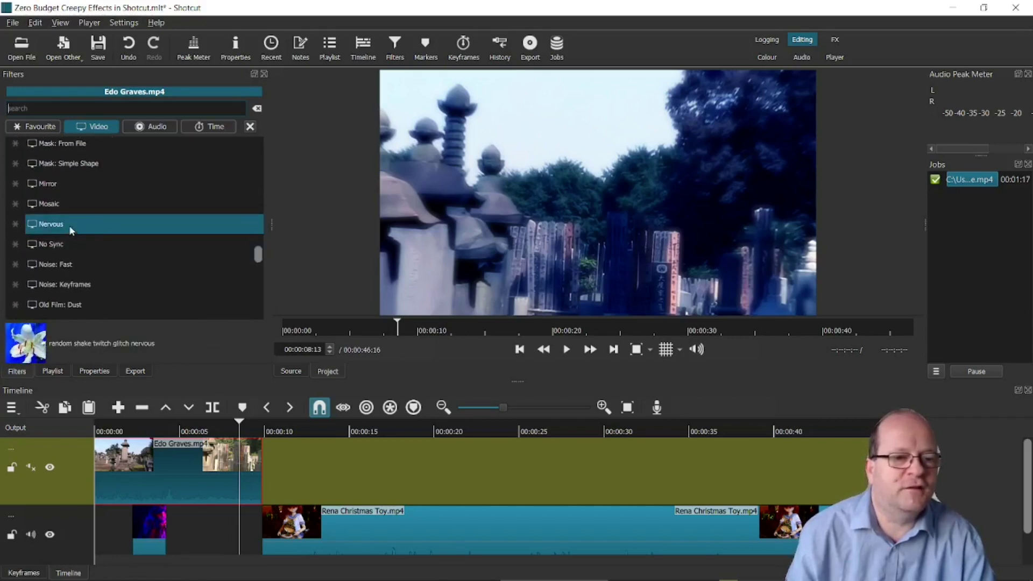
pyautogui.click(566, 350)
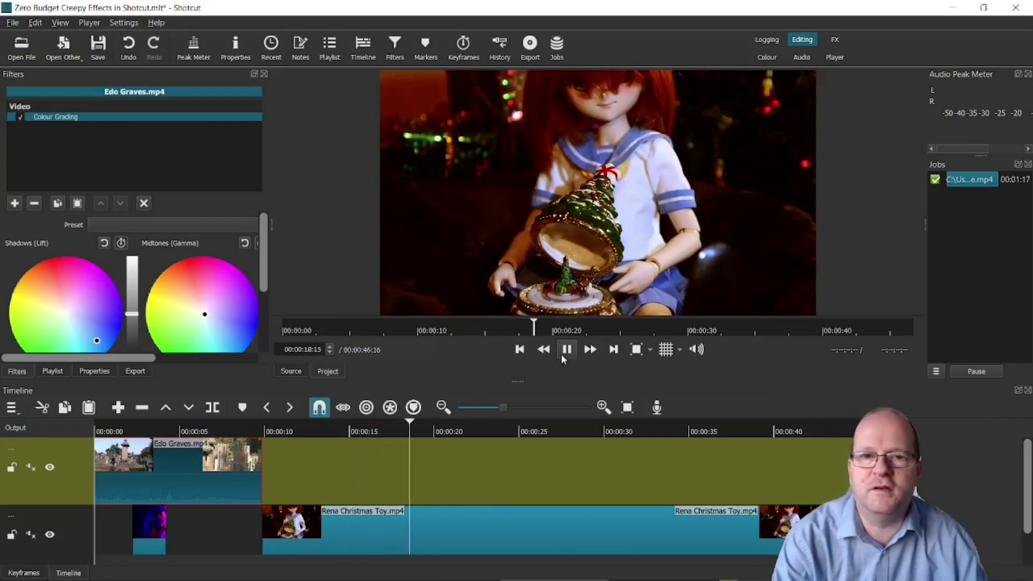
# Step: Unmute the doll clip's track and replay from 00:00:11 to hear its audio
pyautogui.click(563, 351)
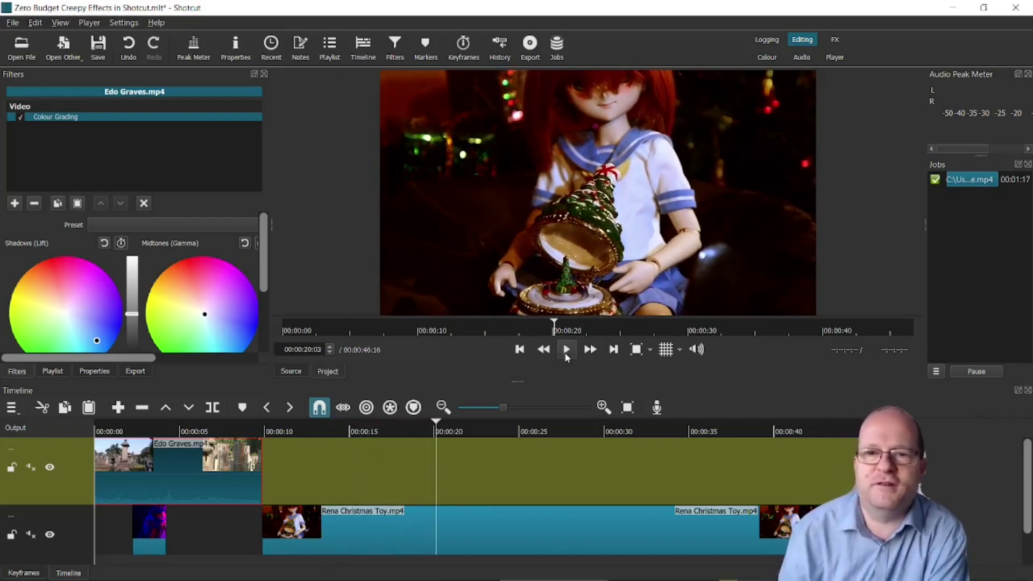
pyautogui.click(27, 534)
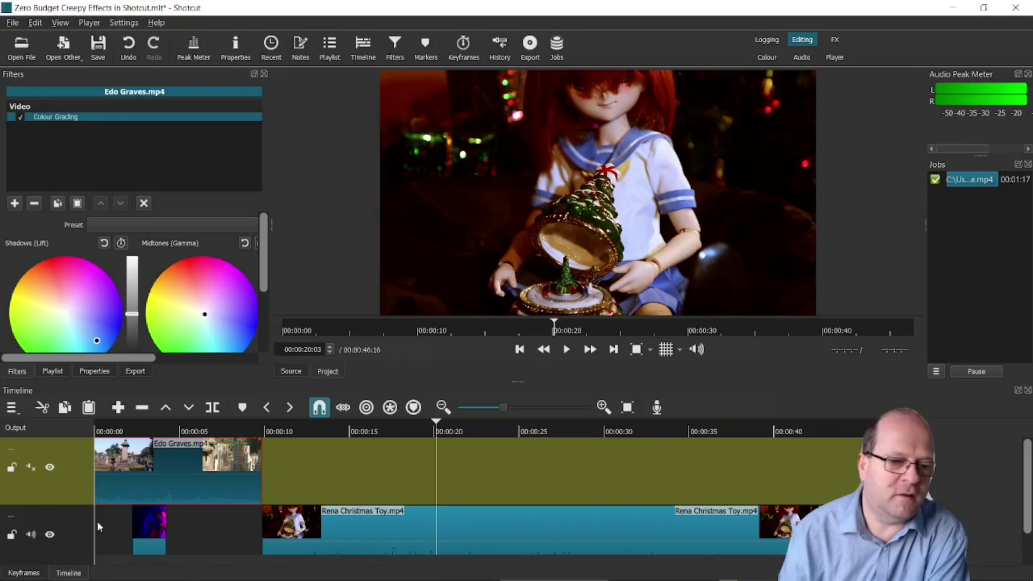
pyautogui.click(292, 424)
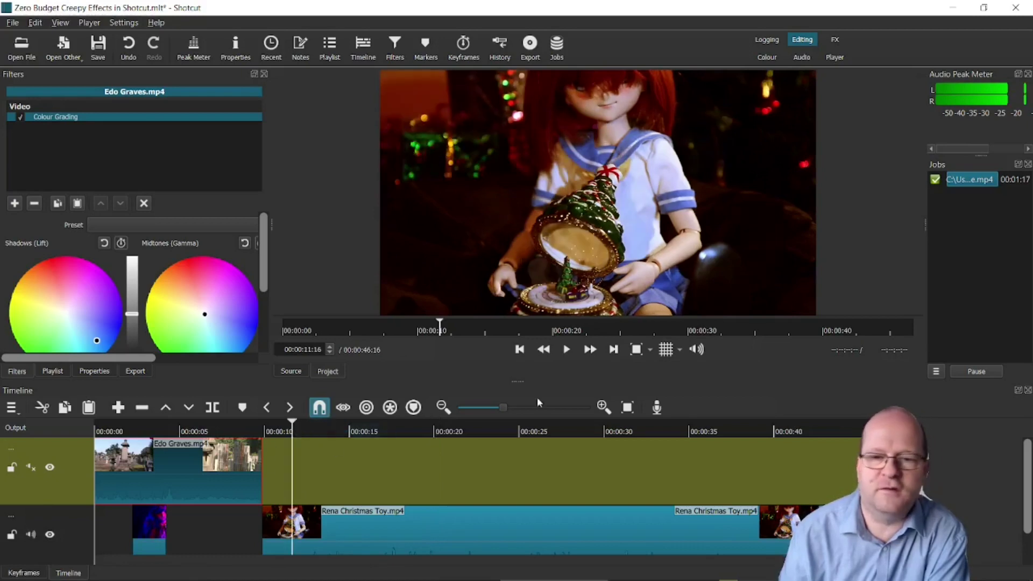
pyautogui.click(574, 350)
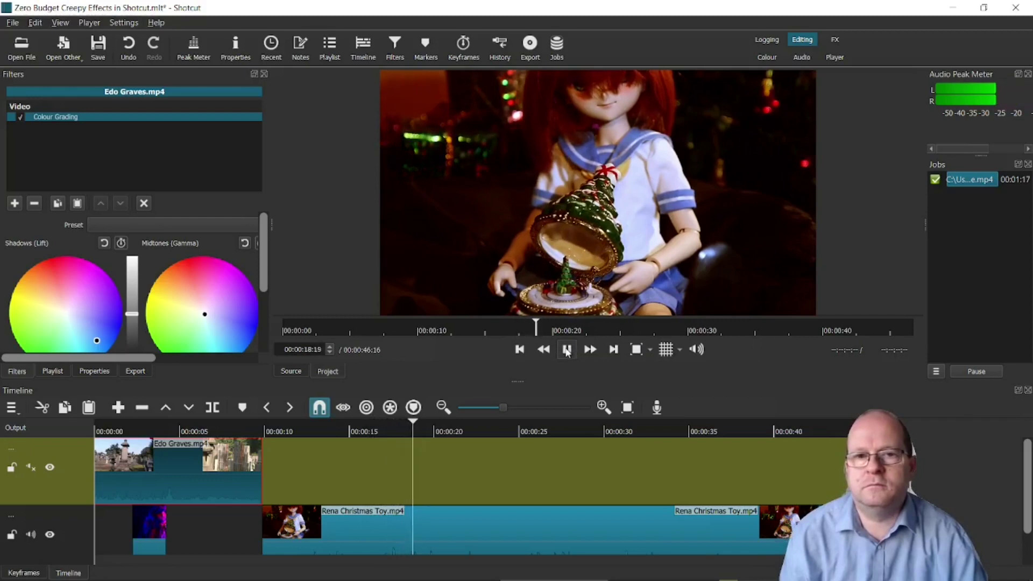
pyautogui.click(566, 350)
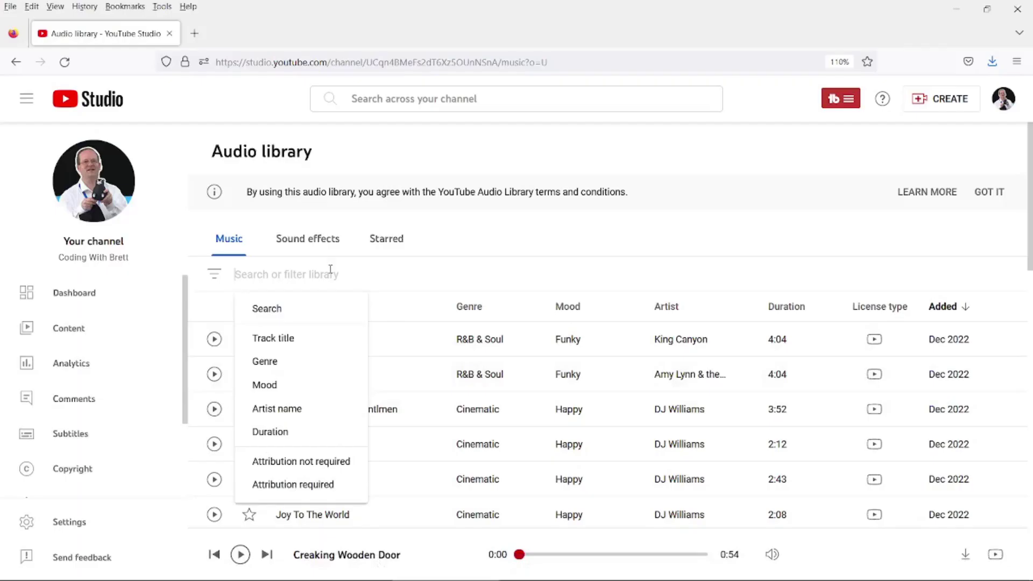
# Step: Search the Audio library for 'spooky' and preview the Sinister track
pyautogui.write('spooky')
pyautogui.press('Return')
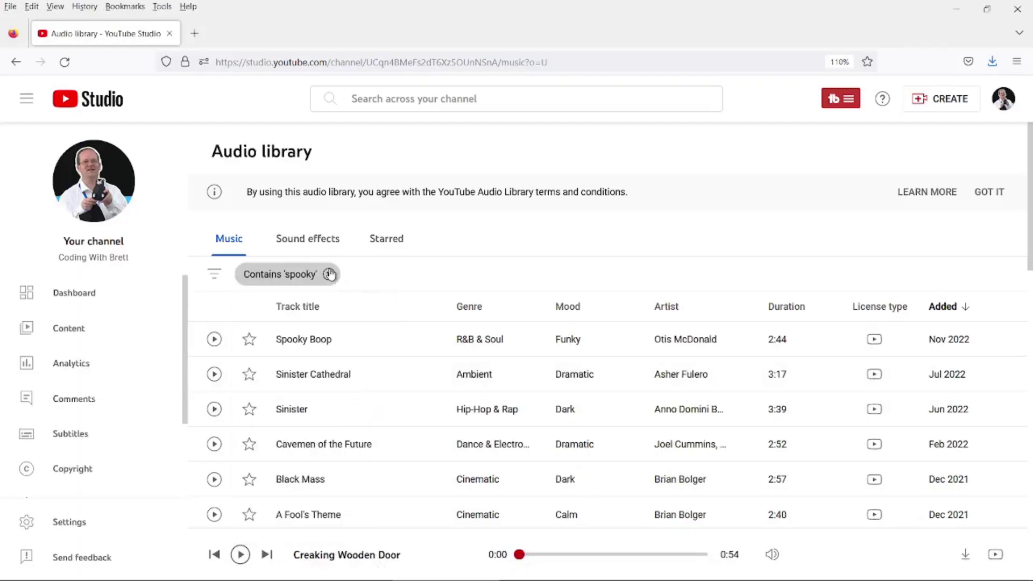
pyautogui.click(214, 409)
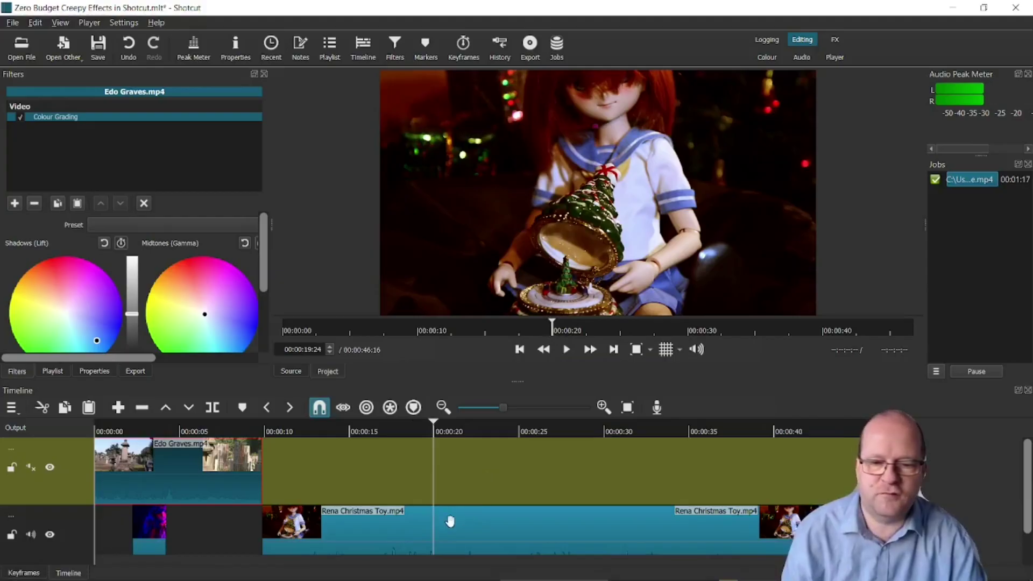
# Step: Split the doll clip at 20 and 22 seconds and select the short middle piece
pyautogui.rightClick(449, 521)
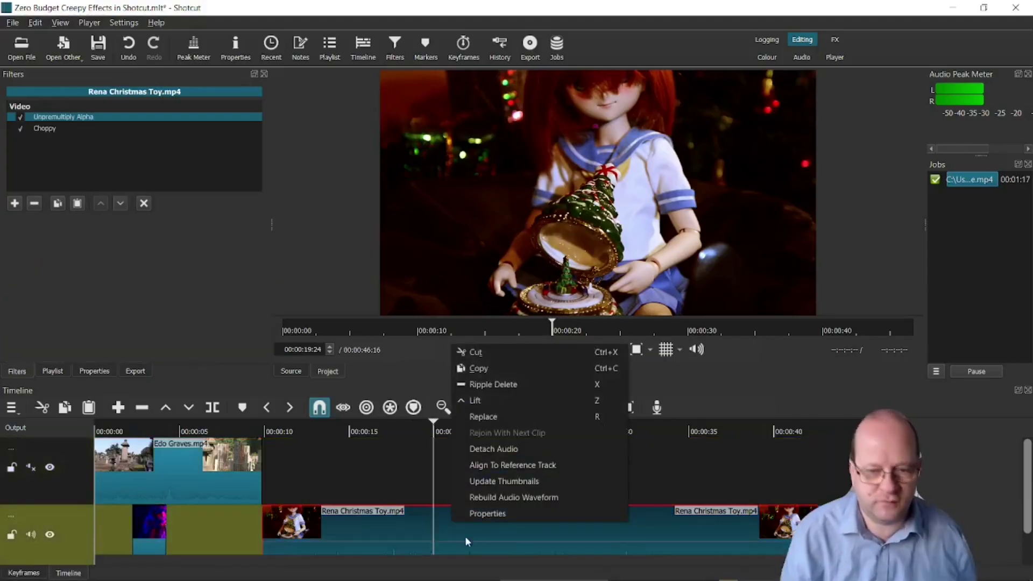
pyautogui.click(444, 533)
pyautogui.press('s')
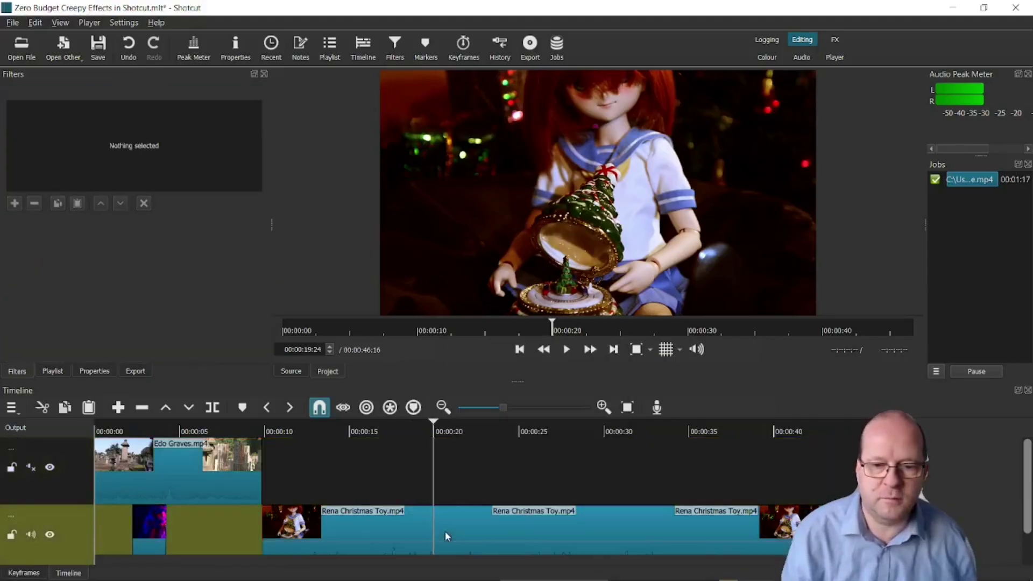
pyautogui.click(474, 496)
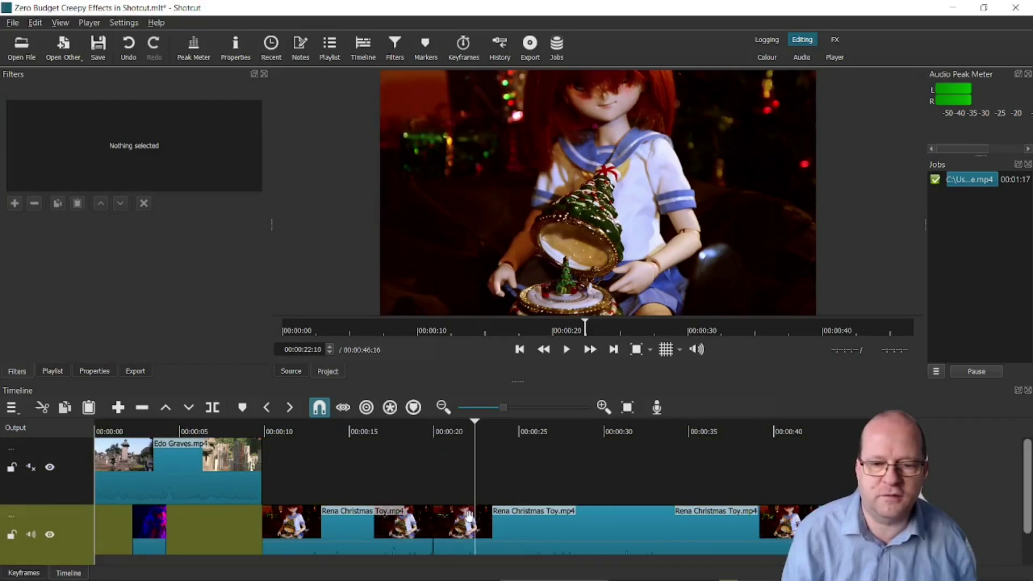
pyautogui.press('s')
pyautogui.click(455, 531)
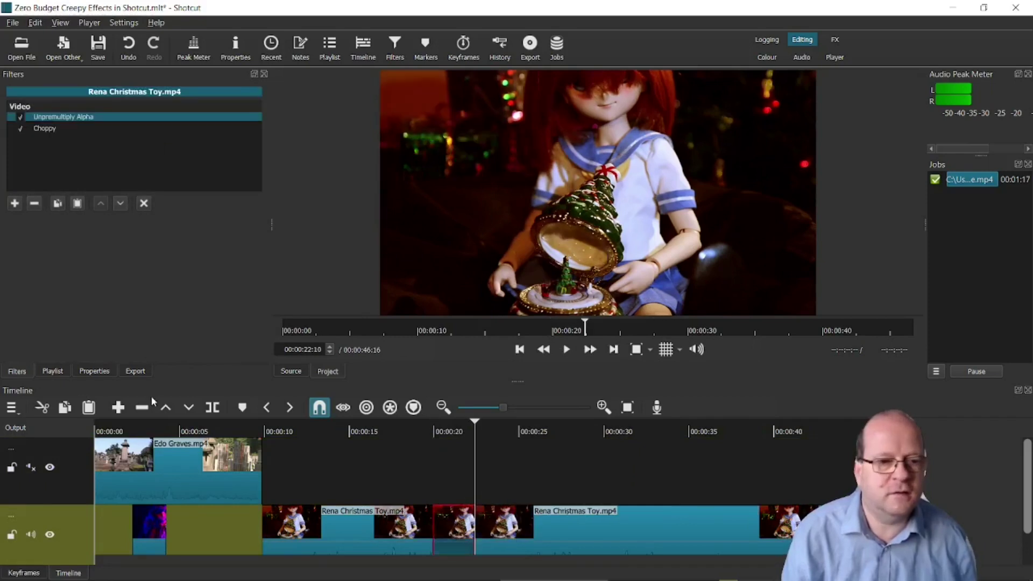
# Step: Add a Pitch audio filter to that piece with Octave Shift -0.25
pyautogui.click(14, 203)
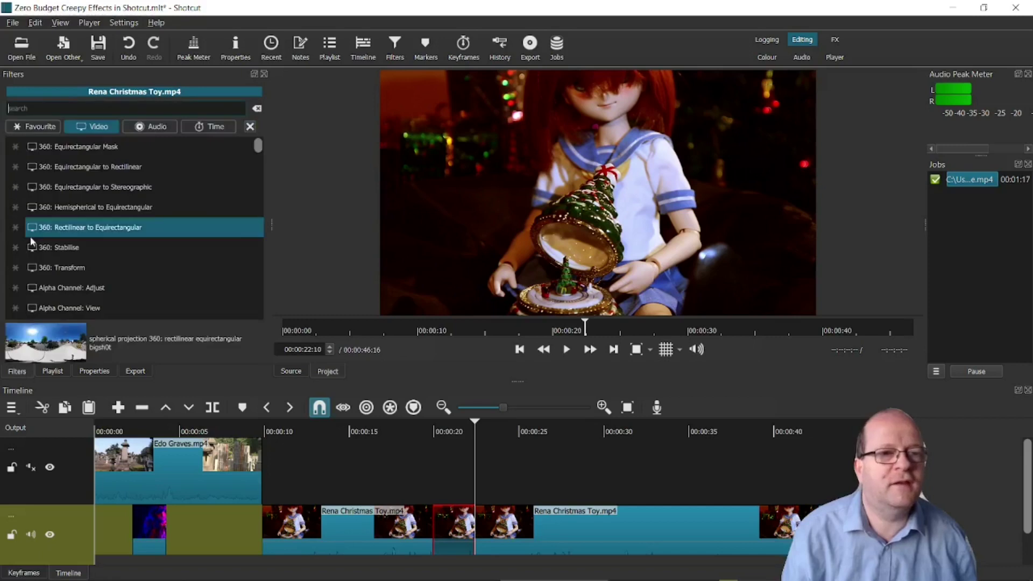
pyautogui.click(150, 127)
pyautogui.scroll(-5, 141, 144)
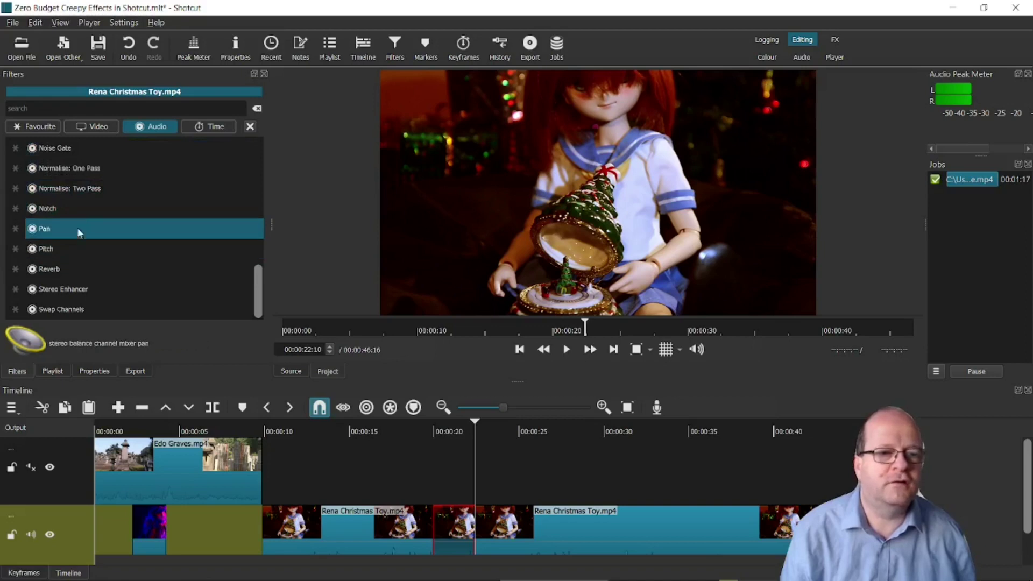
pyautogui.click(47, 251)
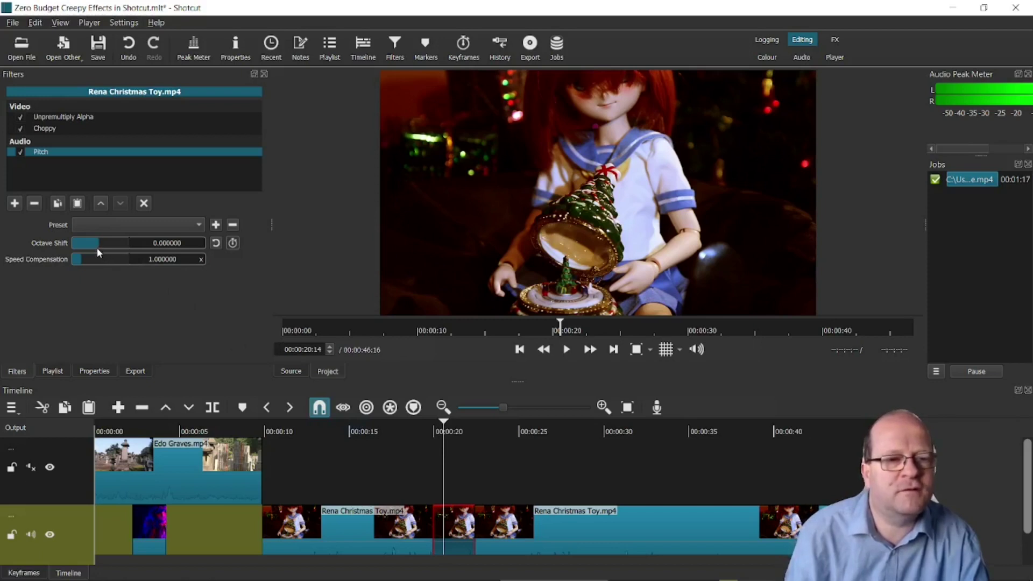
pyautogui.scroll(-1, 97, 249)
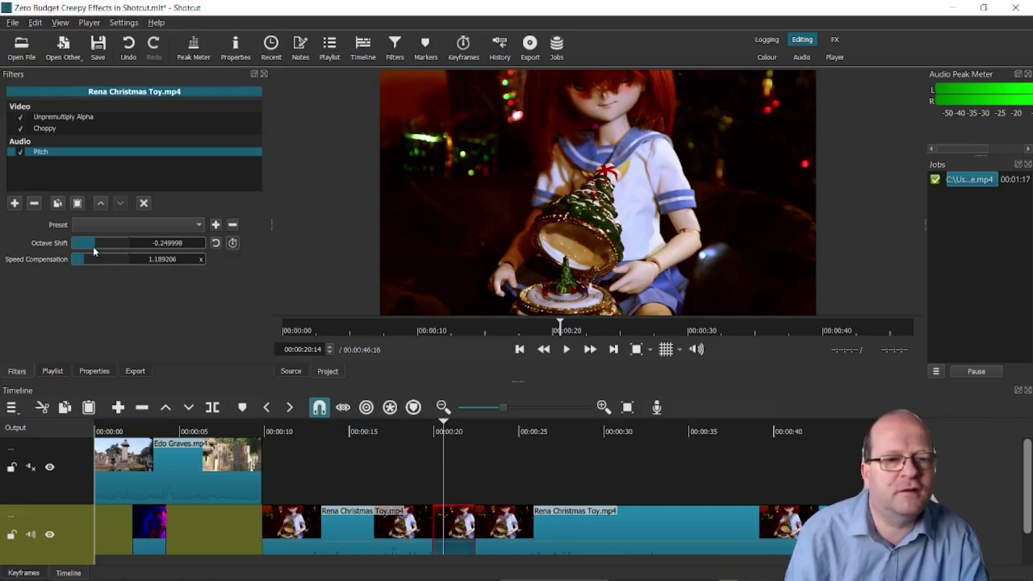
pyautogui.click(386, 479)
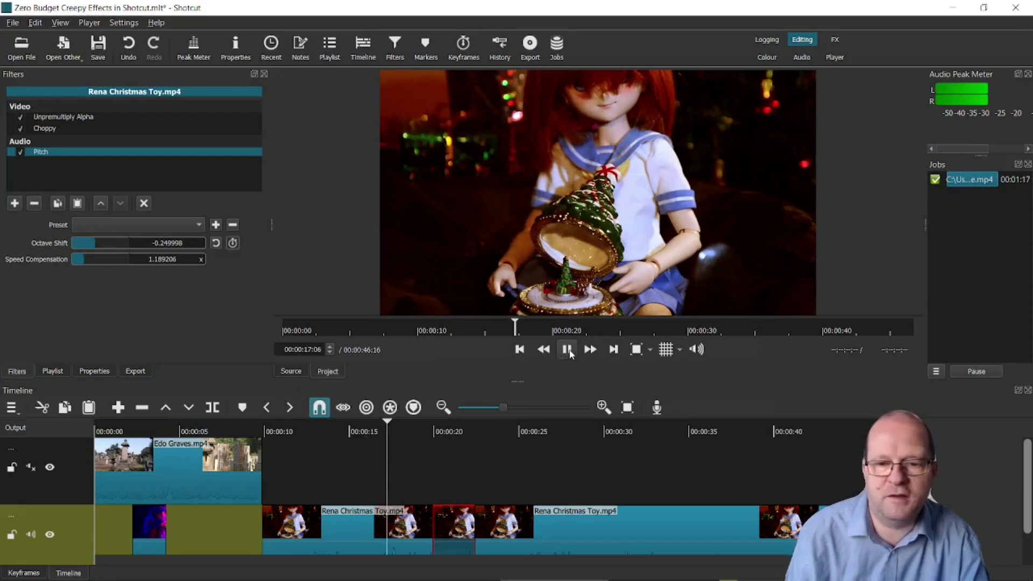
pyautogui.click(567, 350)
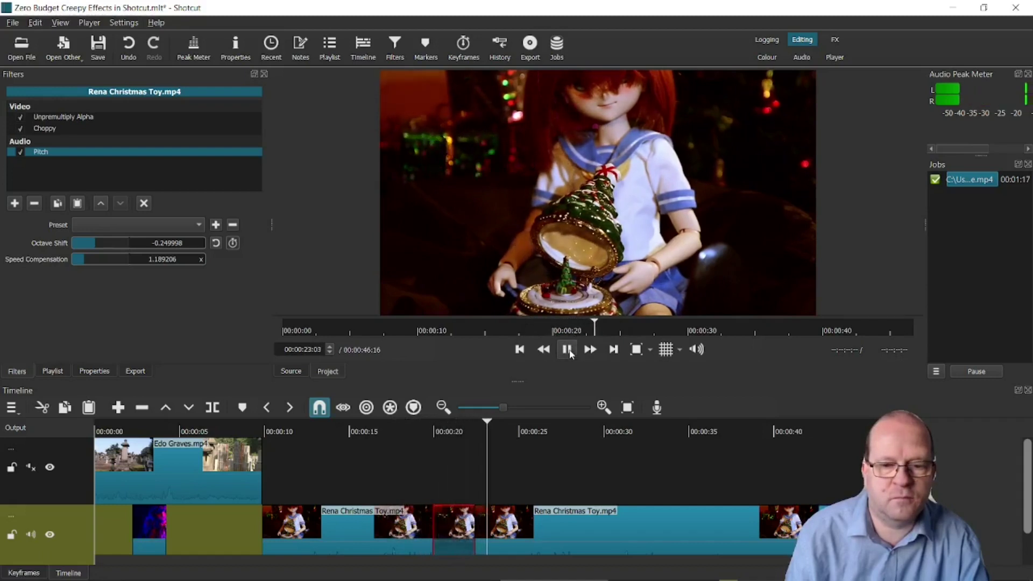
pyautogui.click(567, 350)
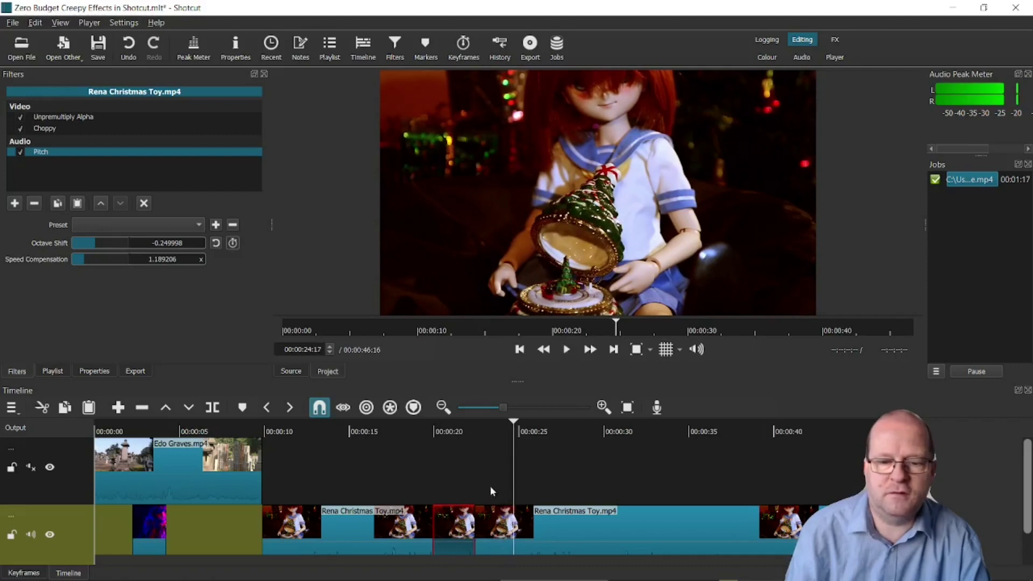